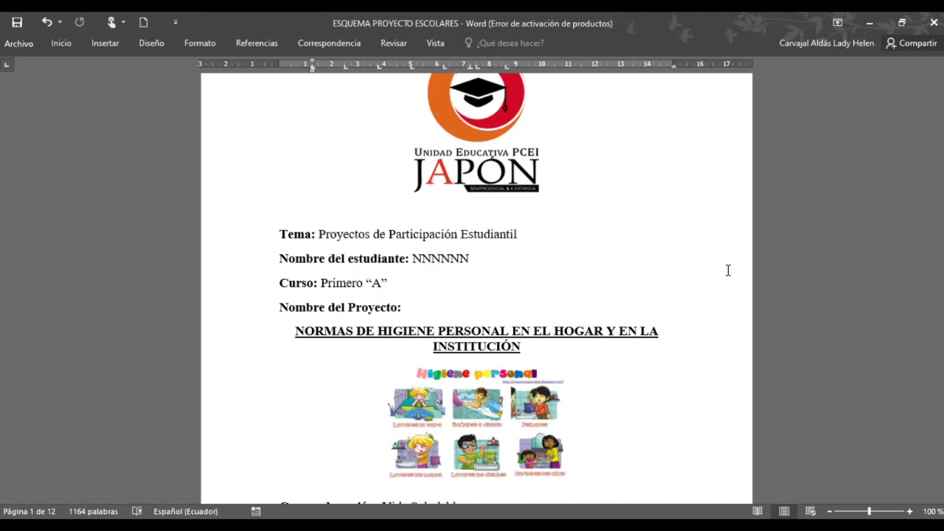
- Replace "LA INSTITUCIÓN" with "EL TRABAJO" at the end of the project title on the cover page
{"action": "left_click", "coordinate": [538, 342]}
{"action": "key", "text": "BackSpace"}
{"action": "key", "text": "BackSpace"}
{"action": "key", "text": "BackSpace"}
{"action": "key", "text": "BackSpace"}
{"action": "key", "text": "BackSpace"}
{"action": "key", "text": "BackSpace"}
{"action": "key", "text": "BackSpace"}
{"action": "key", "text": "BackSpace"}
{"action": "key", "text": "BackSpace"}
{"action": "key", "text": "BackSpace"}
{"action": "key", "text": "BackSpace"}
{"action": "key", "text": "BackSpace"}
{"action": "key", "text": "BackSpace"}
{"action": "key", "text": "BackSpace"}
{"action": "key", "text": "BackSpace"}
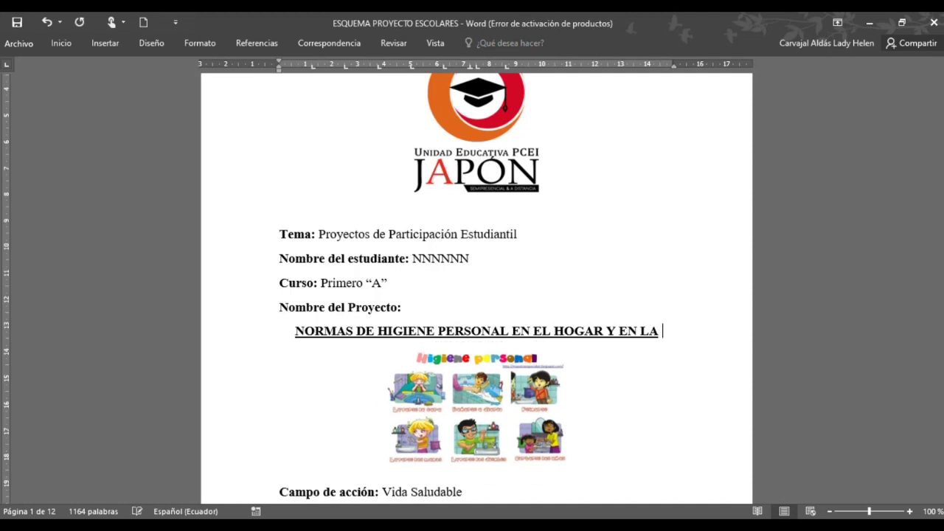
{"action": "type", "text": "el trabajp"}
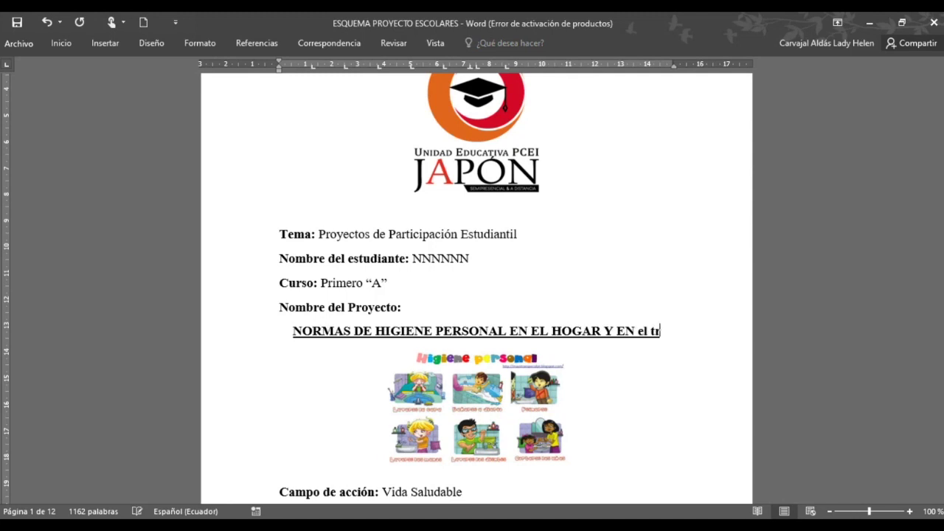
{"action": "key", "text": "BackSpace"}
{"action": "key", "text": "BackSpace"}
{"action": "key", "text": "BackSpace"}
{"action": "key", "text": "BackSpace"}
{"action": "key", "text": "BackSpace"}
{"action": "key", "text": "BackSpace"}
{"action": "key", "text": "BackSpace"}
{"action": "key", "text": "BackSpace"}
{"action": "key", "text": "BackSpace"}
{"action": "key", "text": "BackSpace"}
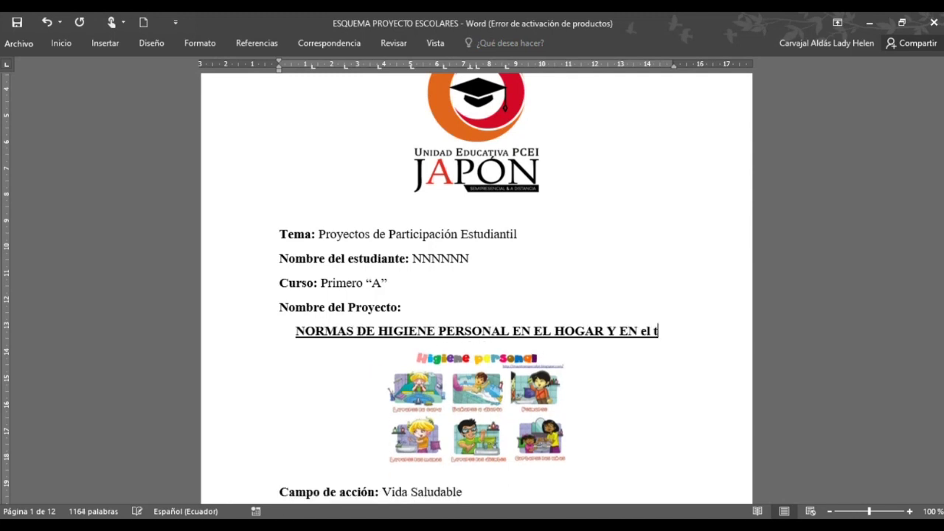
{"action": "type", "text": "el tranb"}
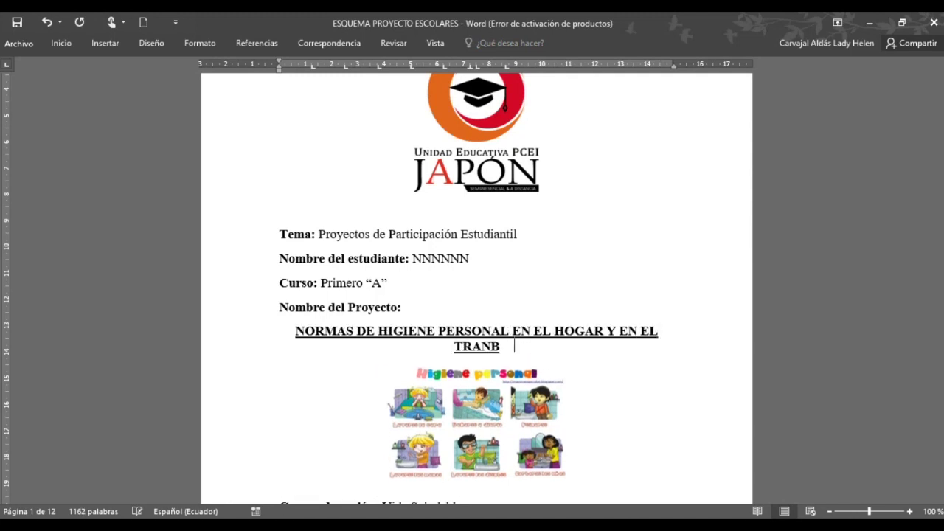
{"action": "key", "text": "BackSpace"}
{"action": "key", "text": "BackSpace"}
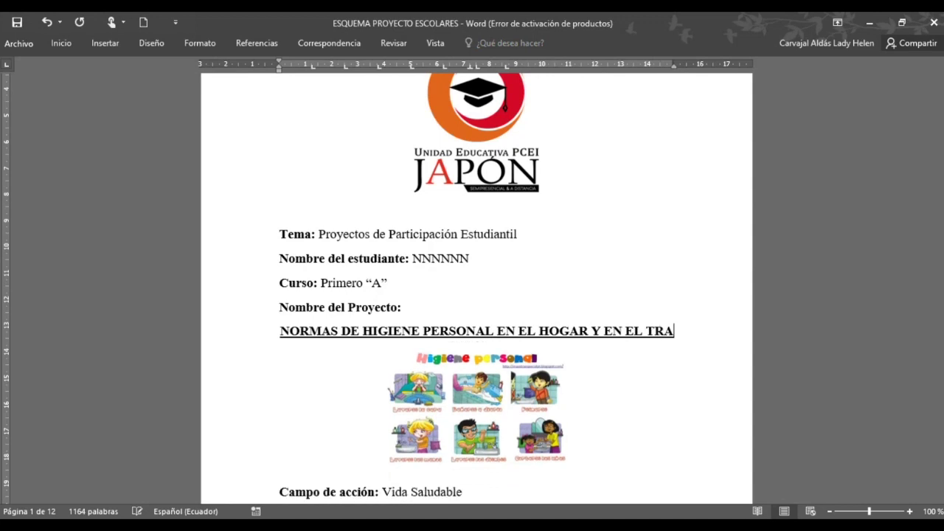
{"action": "type", "text": "bajp"}
{"action": "key", "text": "BackSpace"}
{"action": "type", "text": "o"}
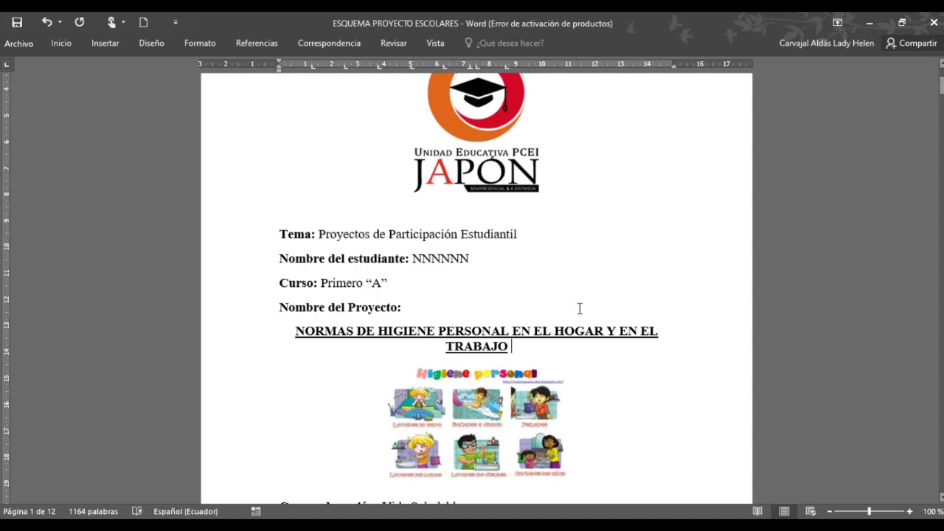
- Add a period at the end of the general objective in the OBJETIVOS section
{"action": "scroll", "coordinate": [573, 305], "scroll_direction": "down", "scroll_amount": 2}
{"action": "scroll", "coordinate": [582, 299], "scroll_direction": "down", "scroll_amount": 2}
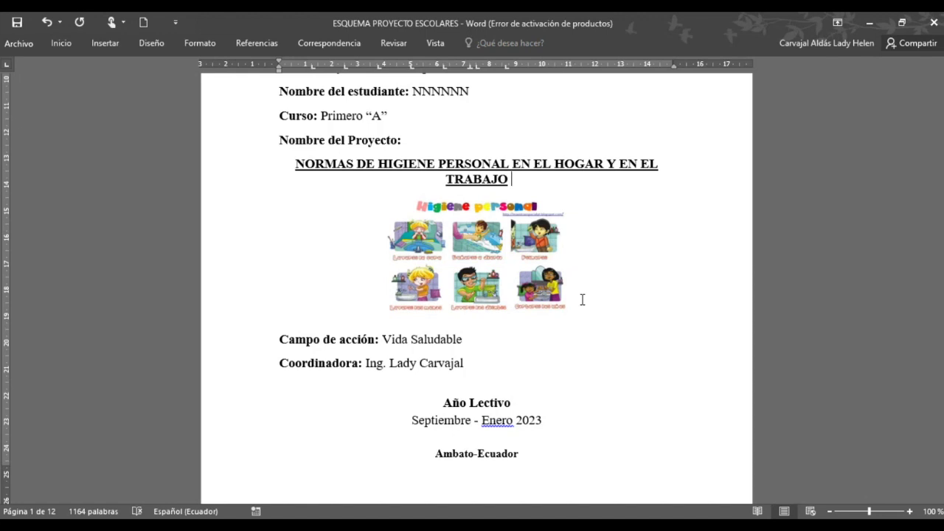
{"action": "scroll", "coordinate": [486, 376], "scroll_direction": "up", "scroll_amount": 4}
{"action": "scroll", "coordinate": [436, 305], "scroll_direction": "up", "scroll_amount": 4}
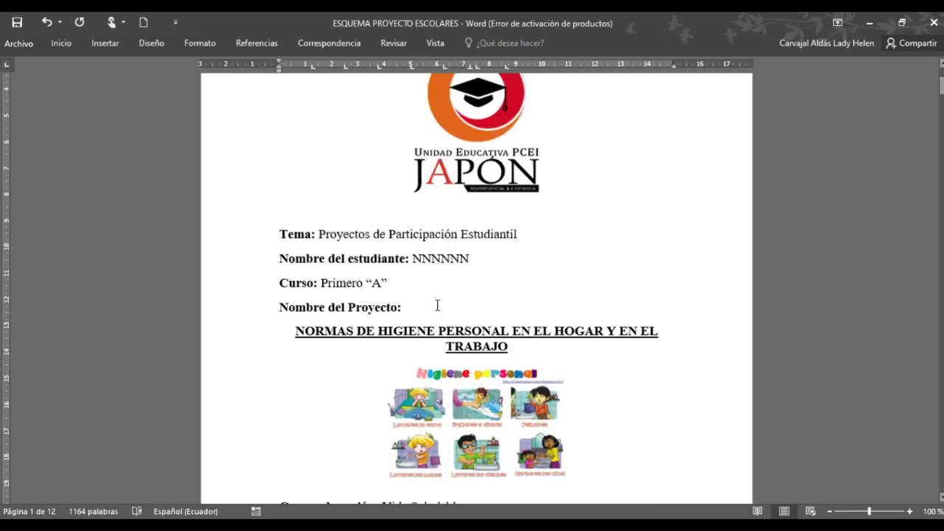
{"action": "scroll", "coordinate": [453, 317], "scroll_direction": "down", "scroll_amount": 15}
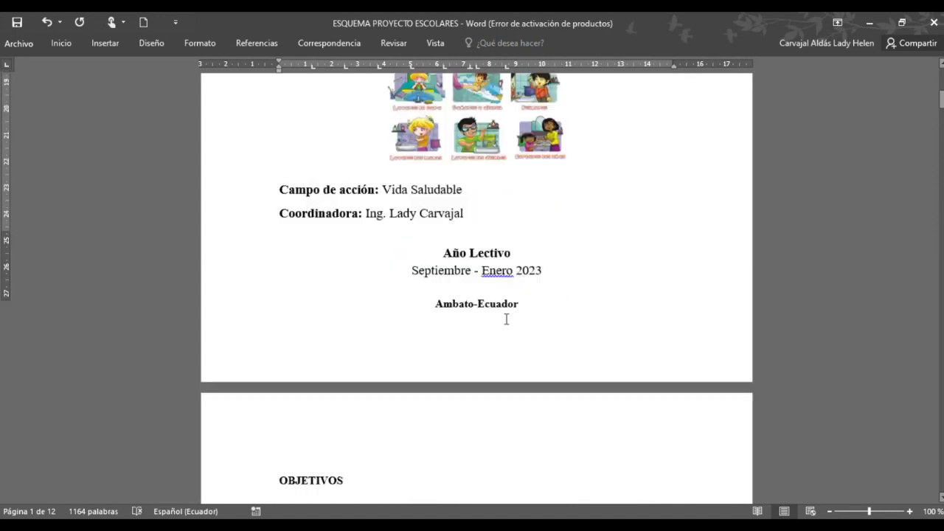
{"action": "left_click", "coordinate": [422, 329]}
{"action": "scroll", "coordinate": [423, 327], "scroll_direction": "down", "scroll_amount": 3}
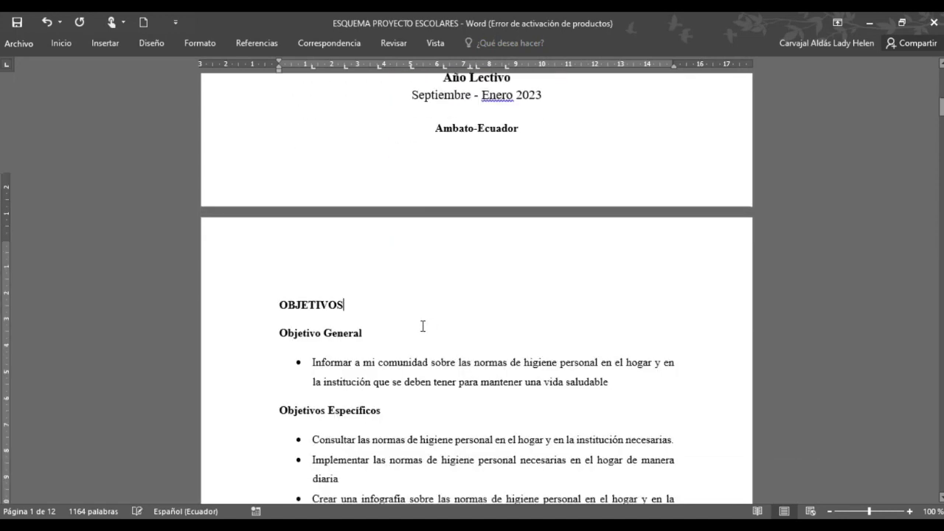
{"action": "left_click", "coordinate": [637, 273]}
{"action": "type", "text": "."}
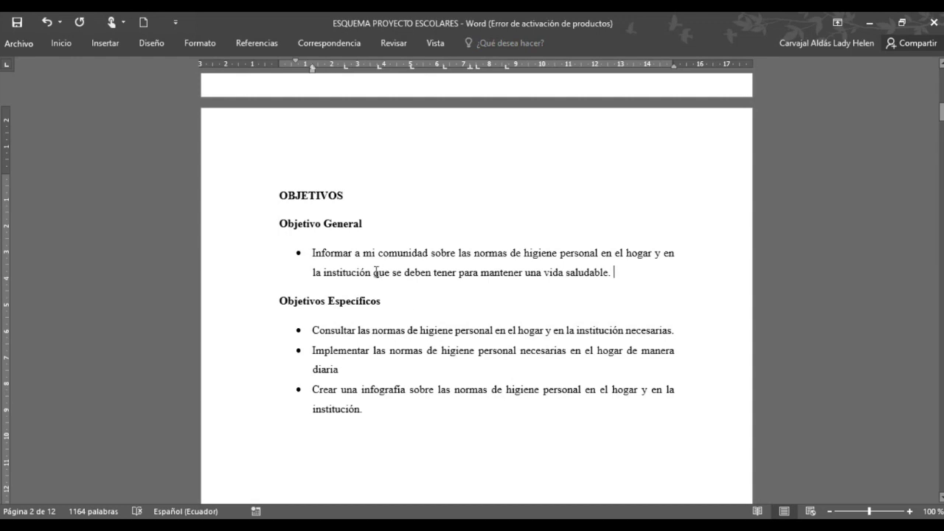
- Highlight "la institución" in yellow in the general objective
{"action": "left_click_drag", "start_coordinate": [375, 272], "coordinate": [306, 279]}
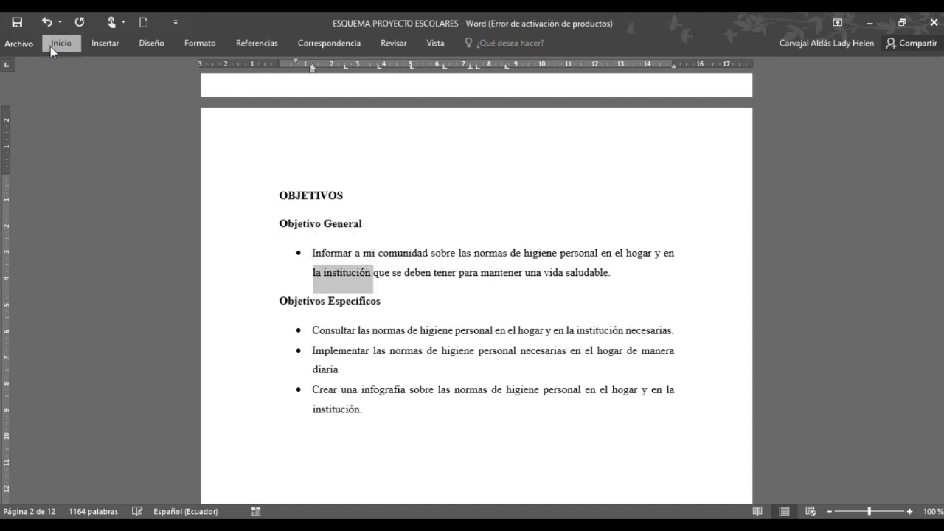
{"action": "left_click", "coordinate": [53, 44]}
{"action": "left_click", "coordinate": [245, 82]}
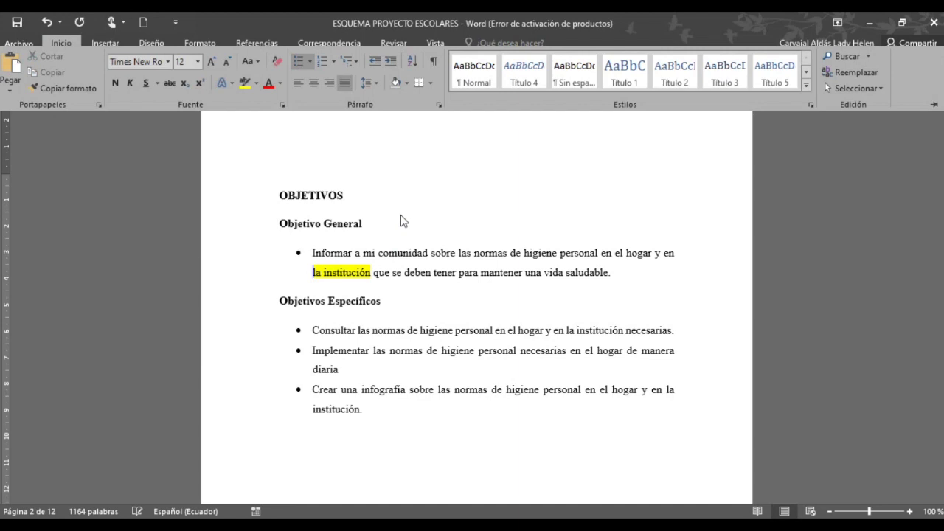
- Insert "/EN EL TRABAJO" right after "la institución" in the general objective and highlight the addition in yellow
{"action": "left_click", "coordinate": [373, 273]}
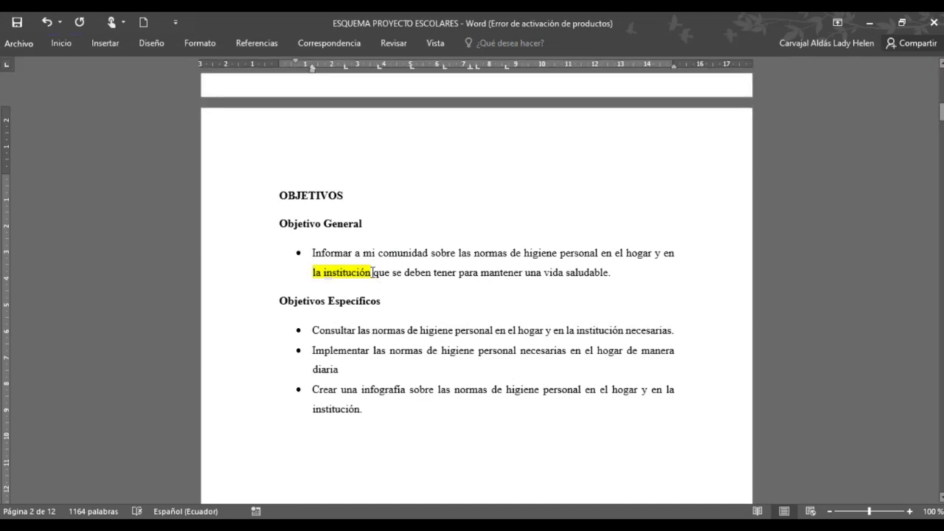
{"action": "type", "text": "institución/EN EL TRABAJO"}
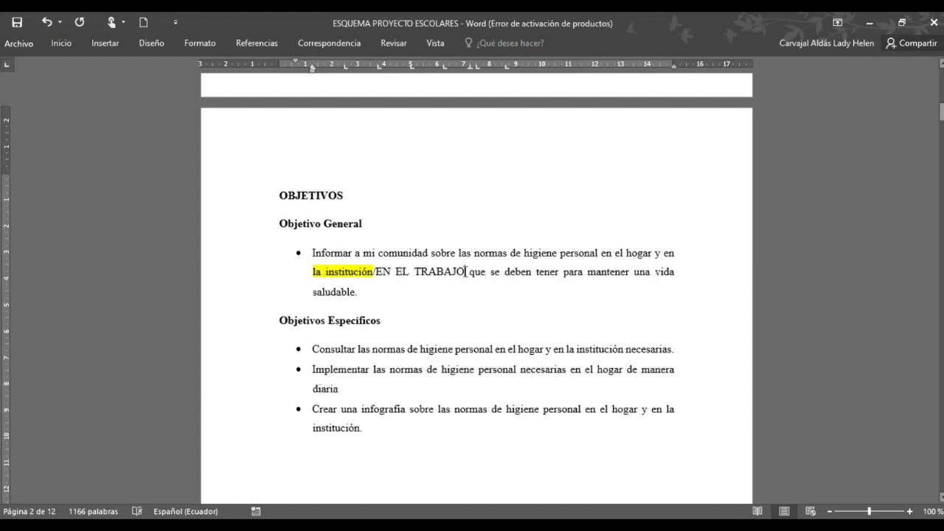
{"action": "left_click_drag", "start_coordinate": [467, 273], "coordinate": [338, 277]}
{"action": "left_click", "coordinate": [387, 245]}
{"action": "left_click", "coordinate": [413, 308]}
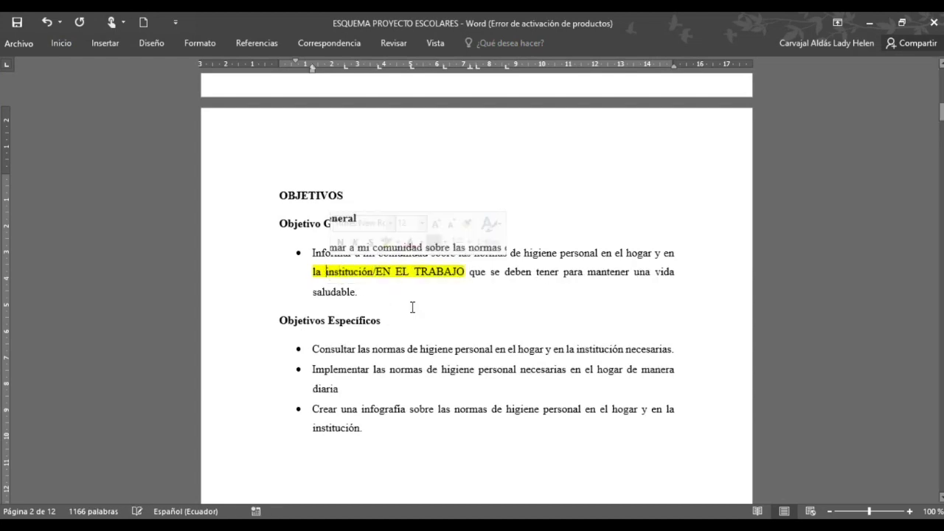
- Highlight "en la institución" in yellow in the first specific objective and end the second specific objective with a period
{"action": "scroll", "coordinate": [411, 308], "scroll_direction": "down", "scroll_amount": 2}
{"action": "left_click", "coordinate": [411, 229]}
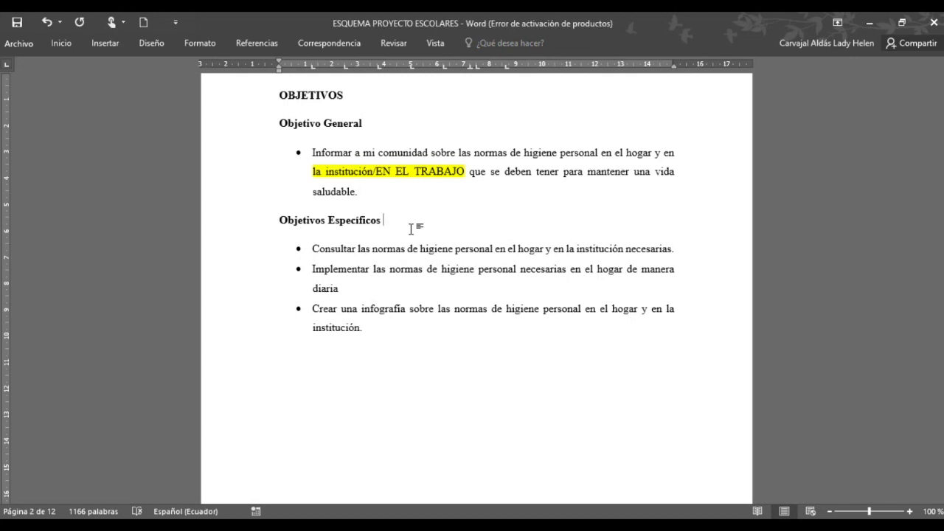
{"action": "left_click_drag", "start_coordinate": [625, 251], "coordinate": [553, 253]}
{"action": "left_click", "coordinate": [604, 225]}
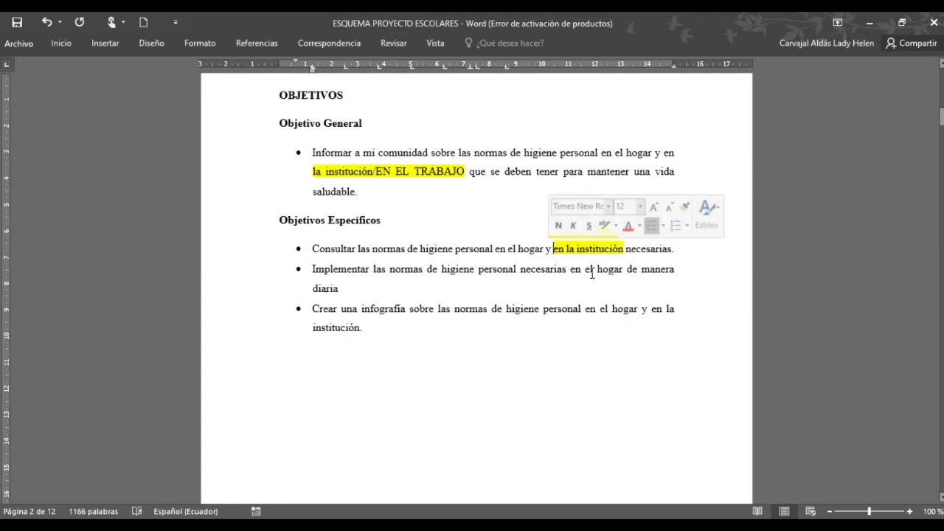
{"action": "left_click", "coordinate": [354, 290]}
{"action": "type", "text": "."}
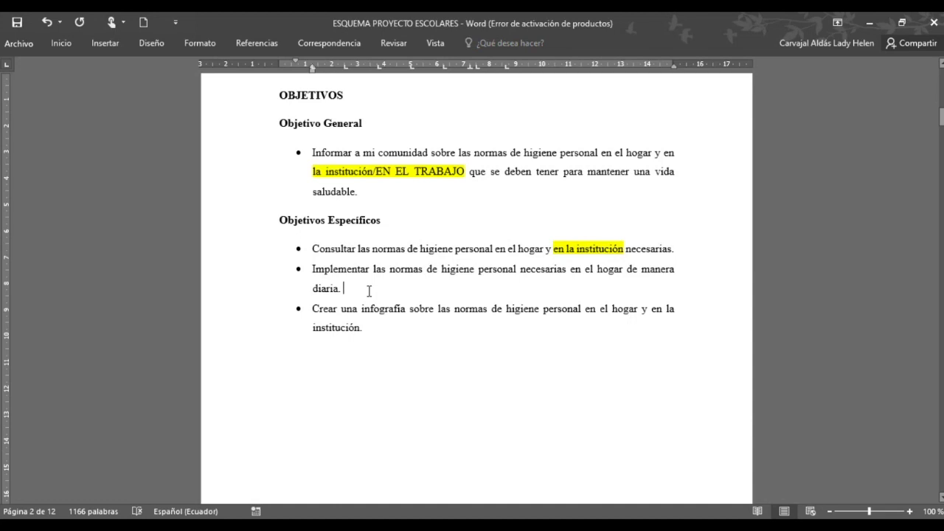
- Highlight "en la institución." in yellow at the end of the third specific objective
{"action": "left_click", "coordinate": [384, 329]}
{"action": "scroll", "coordinate": [384, 328], "scroll_direction": "down", "scroll_amount": 1}
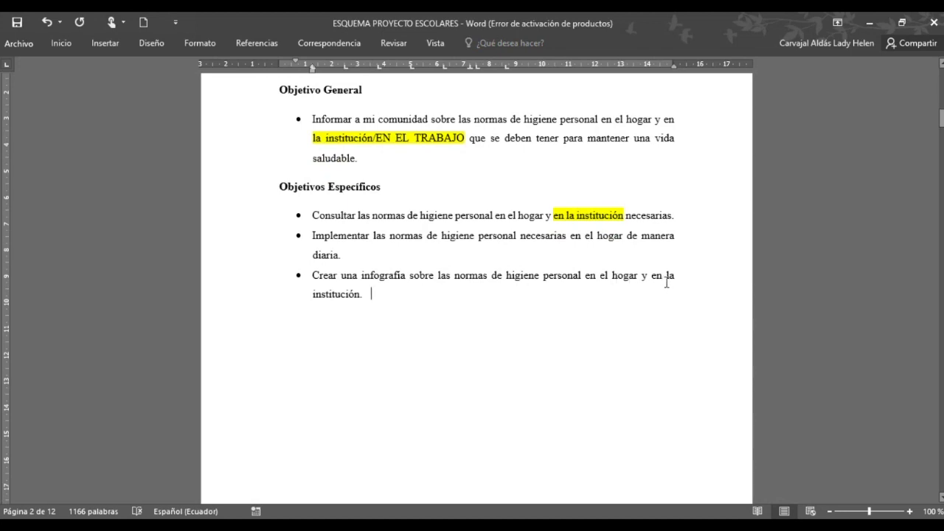
{"action": "left_click_drag", "start_coordinate": [380, 295], "coordinate": [650, 279]}
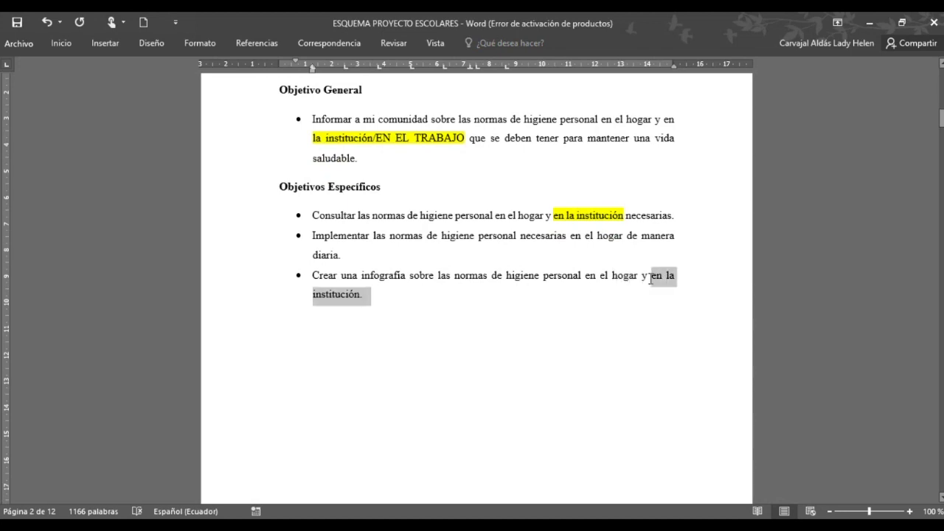
{"action": "left_click", "coordinate": [59, 43]}
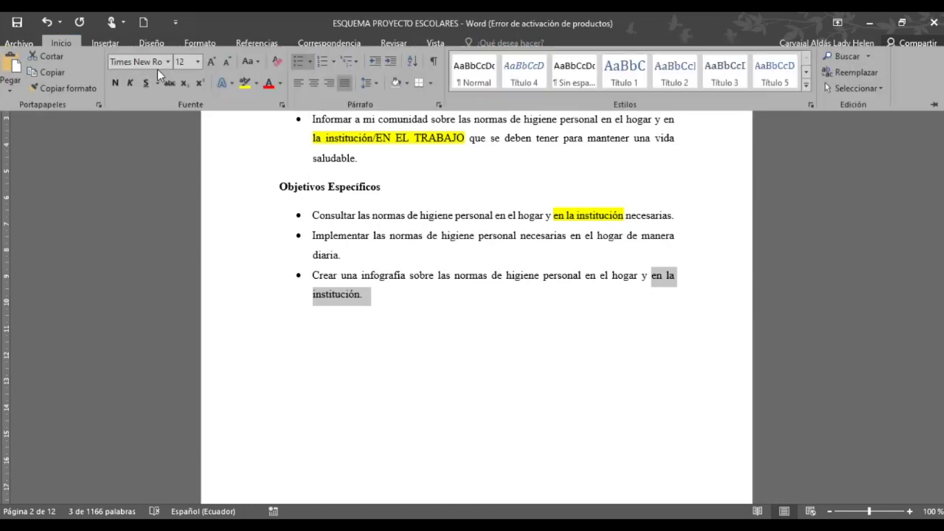
{"action": "left_click", "coordinate": [245, 84]}
{"action": "left_click", "coordinate": [420, 295]}
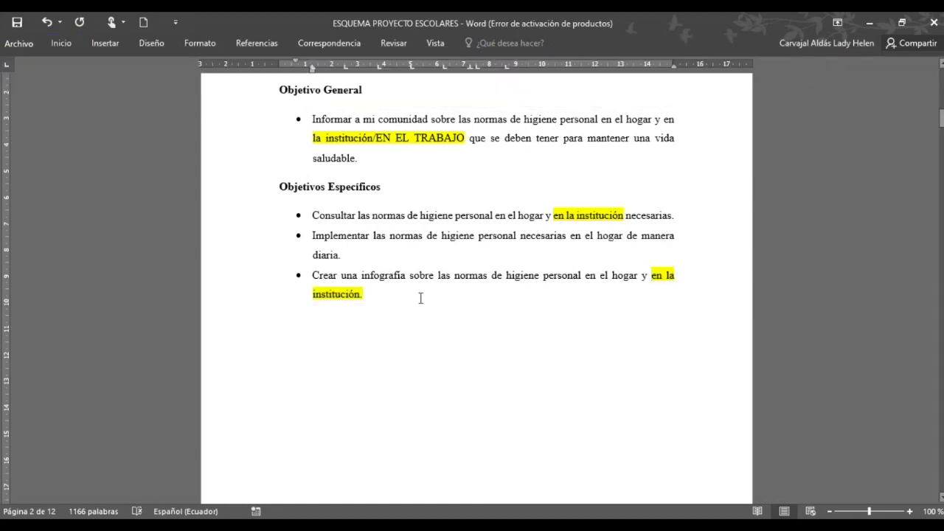
- Highlight in yellow the 2011 author citation that closes the first higiene personal paragraph under CONTEXTUALIZACIÓN
{"action": "scroll", "coordinate": [420, 298], "scroll_direction": "down", "scroll_amount": 10}
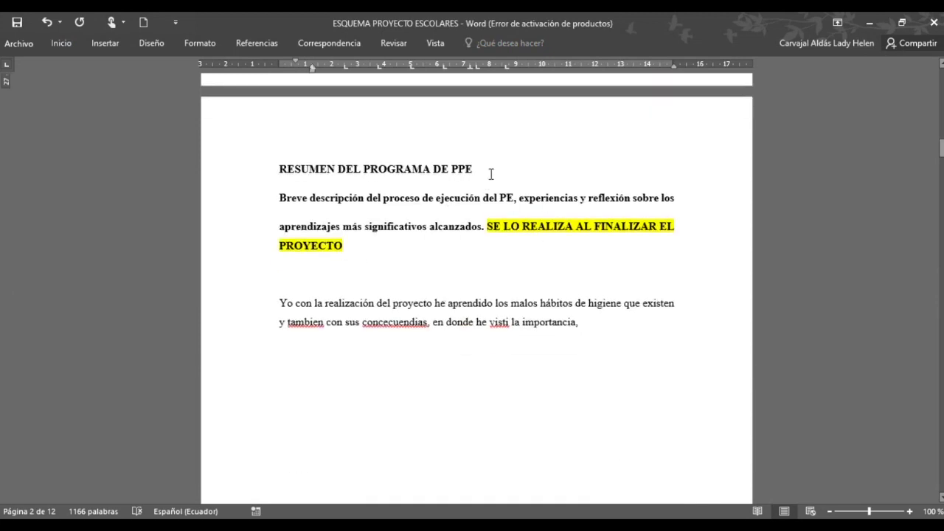
{"action": "left_click_drag", "start_coordinate": [490, 173], "coordinate": [277, 170]}
{"action": "scroll", "coordinate": [391, 266], "scroll_direction": "down", "scroll_amount": 3}
{"action": "scroll", "coordinate": [407, 272], "scroll_direction": "down", "scroll_amount": 20}
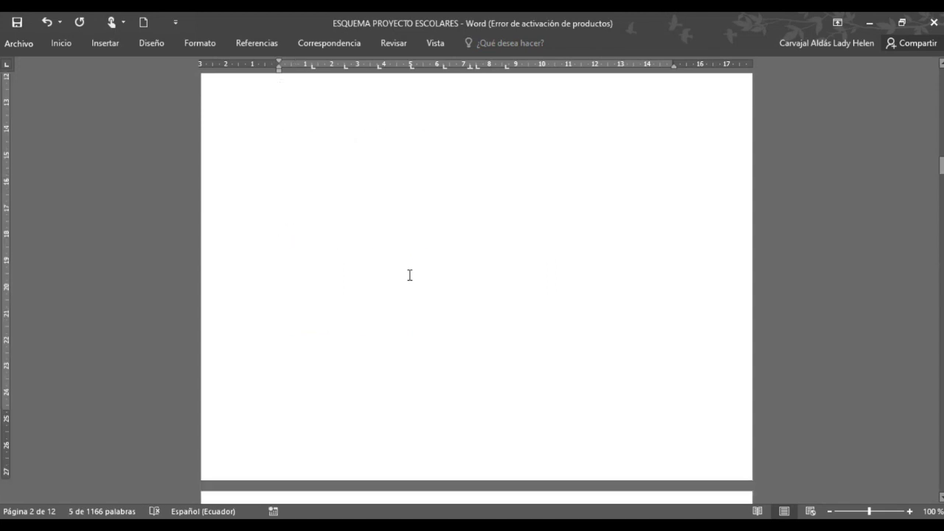
{"action": "left_click_drag", "start_coordinate": [418, 193], "coordinate": [280, 200]}
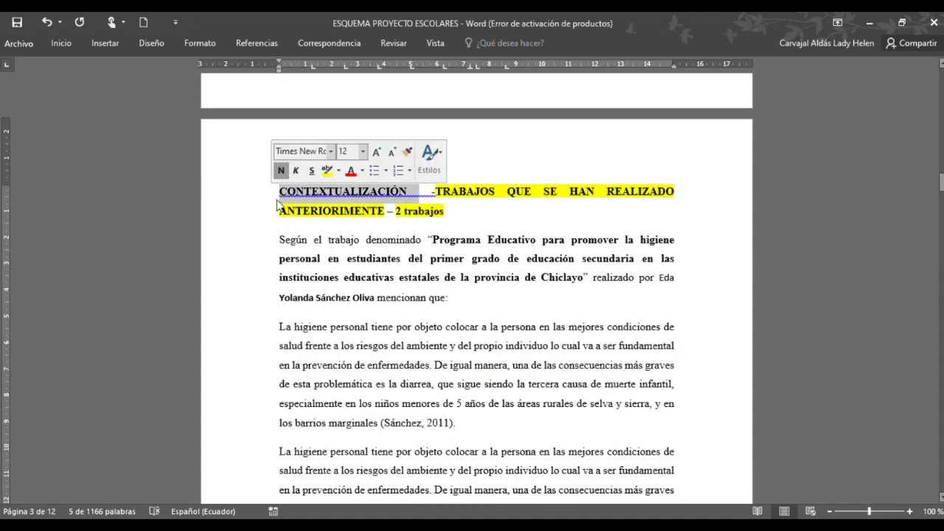
{"action": "left_click", "coordinate": [452, 214]}
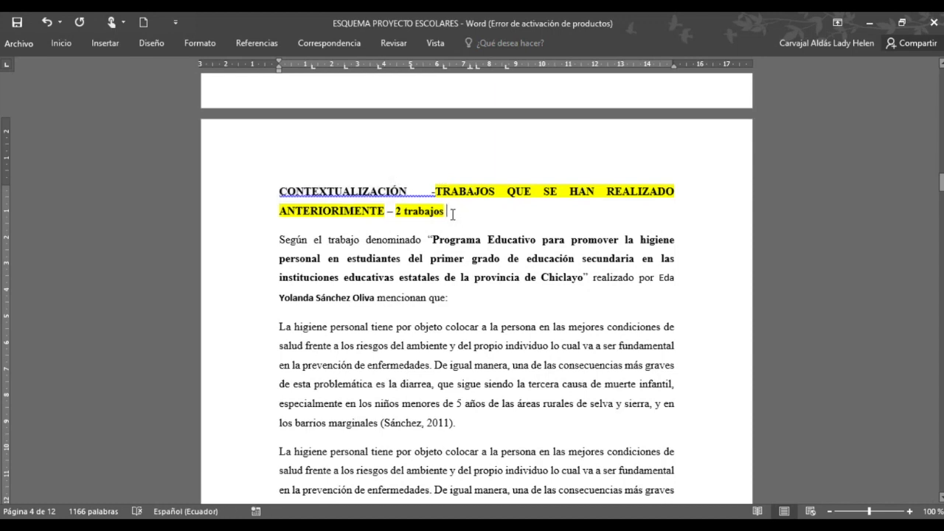
{"action": "left_click", "coordinate": [414, 422]}
{"action": "left_click_drag", "start_coordinate": [414, 422], "coordinate": [381, 423]}
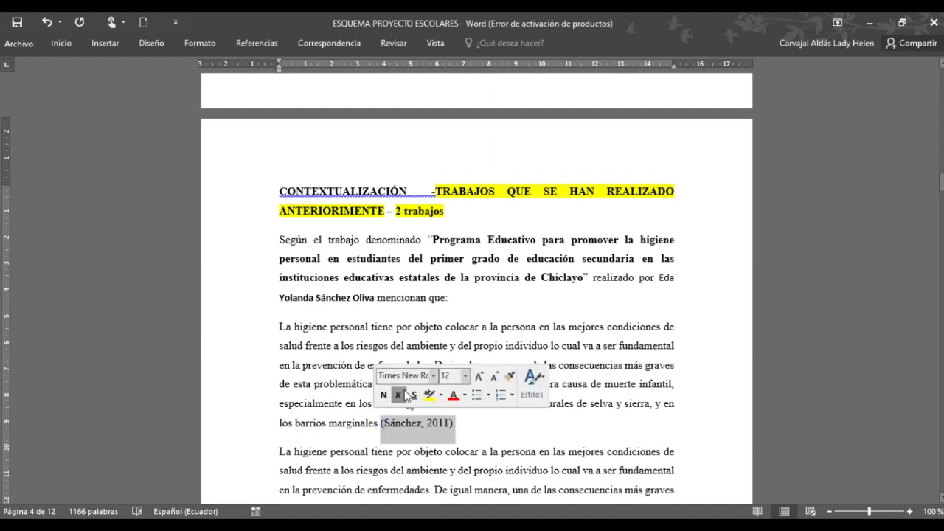
{"action": "left_click", "coordinate": [428, 398]}
{"action": "left_click", "coordinate": [462, 426]}
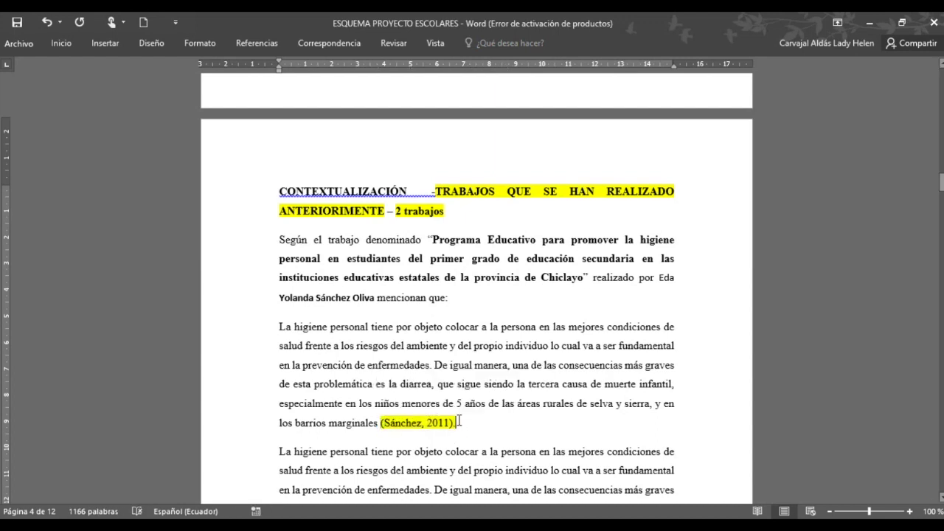
- Review the rest of the CONTEXTUALIZACIÓN section and the outline under the MARCO TEÓRICO (3-4 hojas) heading
{"action": "scroll", "coordinate": [457, 418], "scroll_direction": "down", "scroll_amount": 4}
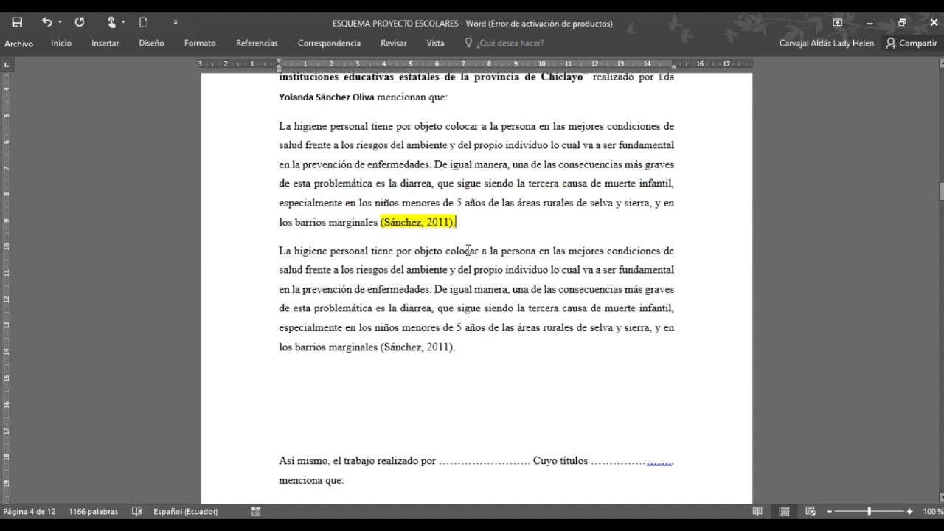
{"action": "scroll", "coordinate": [472, 265], "scroll_direction": "down", "scroll_amount": 2}
{"action": "scroll", "coordinate": [487, 283], "scroll_direction": "down", "scroll_amount": 1}
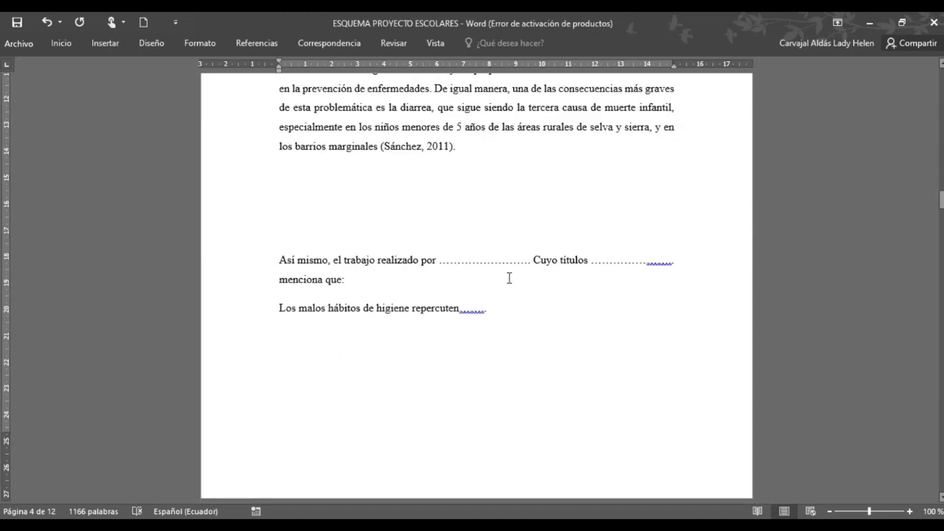
{"action": "scroll", "coordinate": [455, 291], "scroll_direction": "down", "scroll_amount": 5}
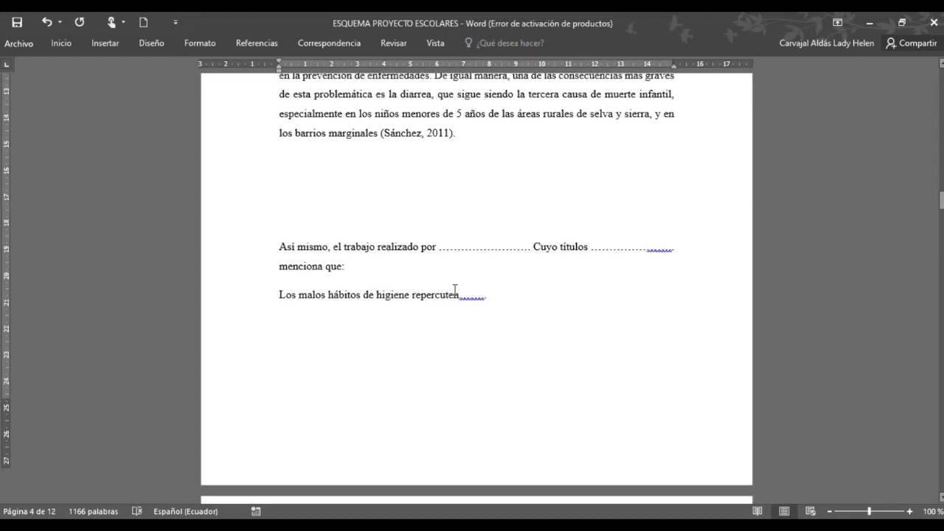
{"action": "scroll", "coordinate": [482, 286], "scroll_direction": "down", "scroll_amount": 2}
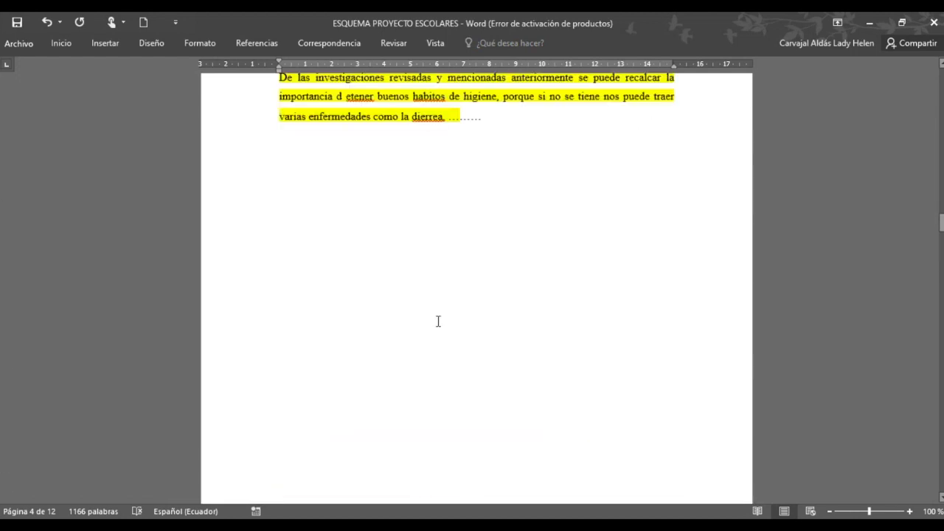
{"action": "scroll", "coordinate": [423, 323], "scroll_direction": "down", "scroll_amount": 1}
{"action": "scroll", "coordinate": [424, 333], "scroll_direction": "down", "scroll_amount": 4}
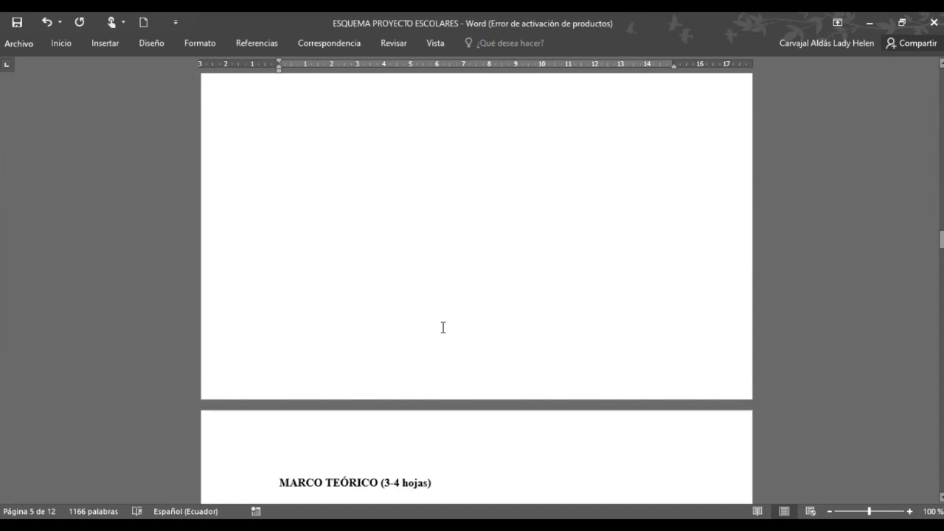
{"action": "left_click_drag", "start_coordinate": [442, 266], "coordinate": [283, 280]}
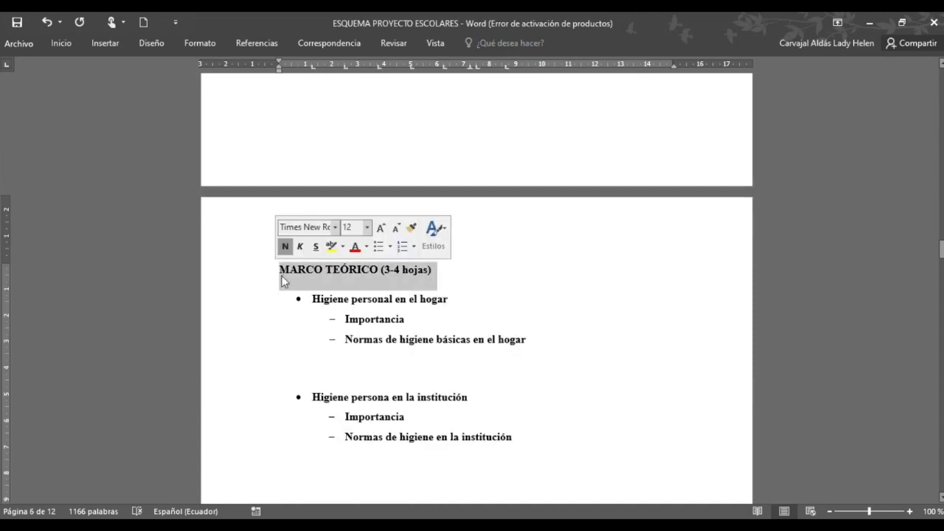
- Replace "básicas" with "personal" in the home hygiene norms item under MARCO TEÓRICO, so it reads "Normas de higiene personal en el hogar"
{"action": "left_click", "coordinate": [481, 301]}
{"action": "scroll", "coordinate": [483, 301], "scroll_direction": "down", "scroll_amount": 4}
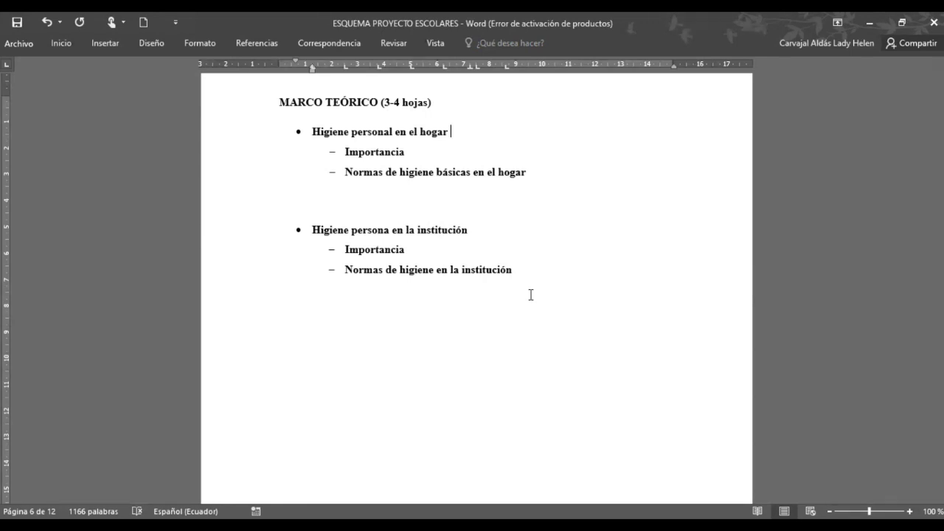
{"action": "key", "text": "Down"}
{"action": "key", "text": "Down"}
{"action": "key", "text": "Down"}
{"action": "key", "text": "Down"}
{"action": "key", "text": "Down"}
{"action": "key", "text": "Down"}
{"action": "key", "text": "Up"}
{"action": "key", "text": "Up"}
{"action": "left_click_drag", "start_coordinate": [471, 173], "coordinate": [435, 177]}
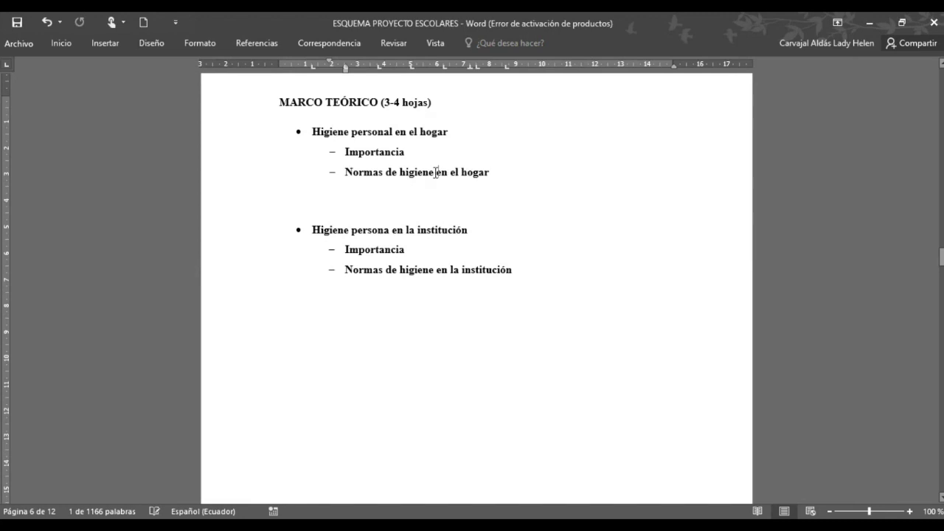
{"action": "key", "text": "BackSpace"}
{"action": "type", "text": "PERON"}
{"action": "key", "text": "BackSpace"}
{"action": "key", "text": "BackSpace"}
{"action": "key", "text": "BackSpace"}
{"action": "key", "text": "BackSpace"}
{"action": "key", "text": "BackSpace"}
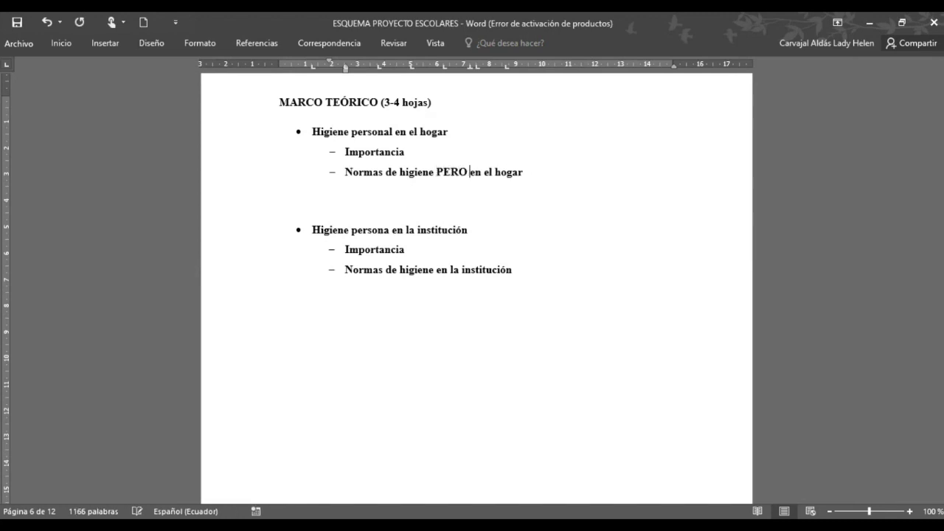
{"action": "type", "text": "personal"}
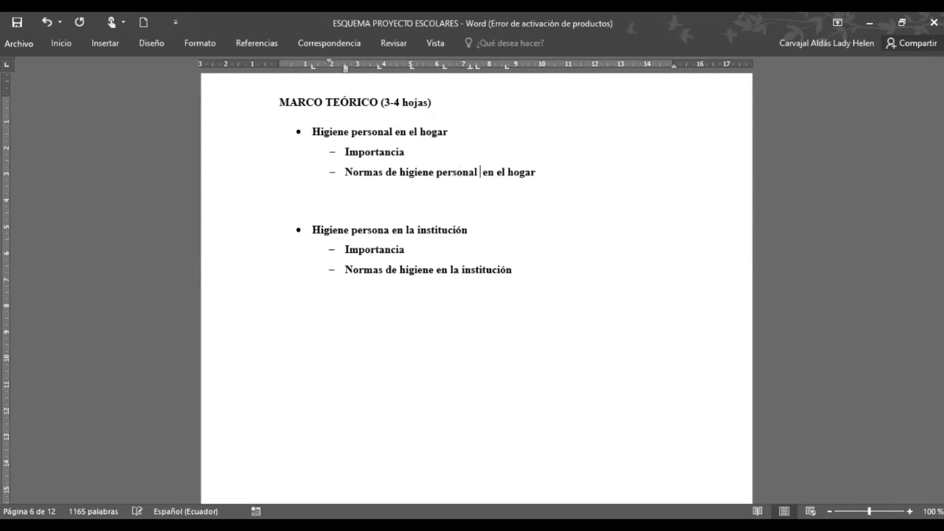
- Check the reworded home hygiene norms item and the rest of the outline under MARCO TEÓRICO
{"action": "left_click_drag", "start_coordinate": [579, 185], "coordinate": [346, 171]}
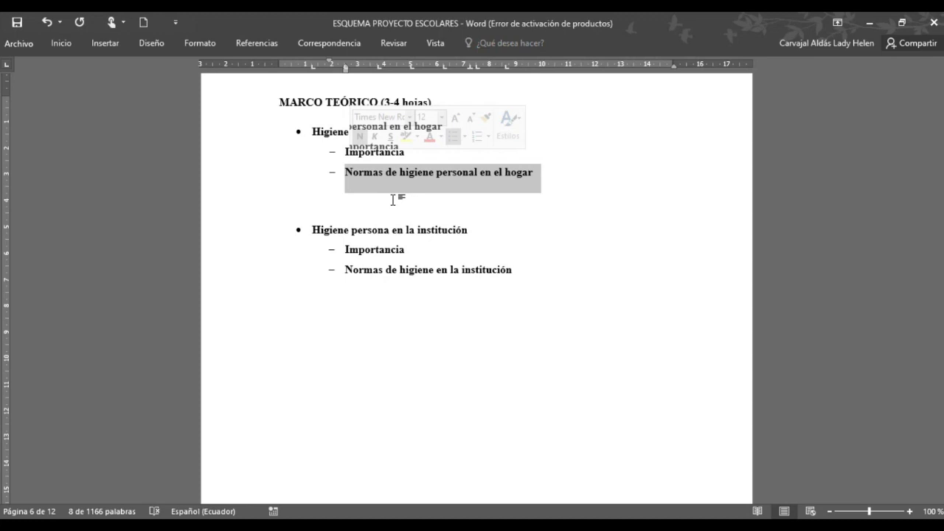
{"action": "left_click", "coordinate": [398, 196]}
{"action": "left_click", "coordinate": [548, 177]}
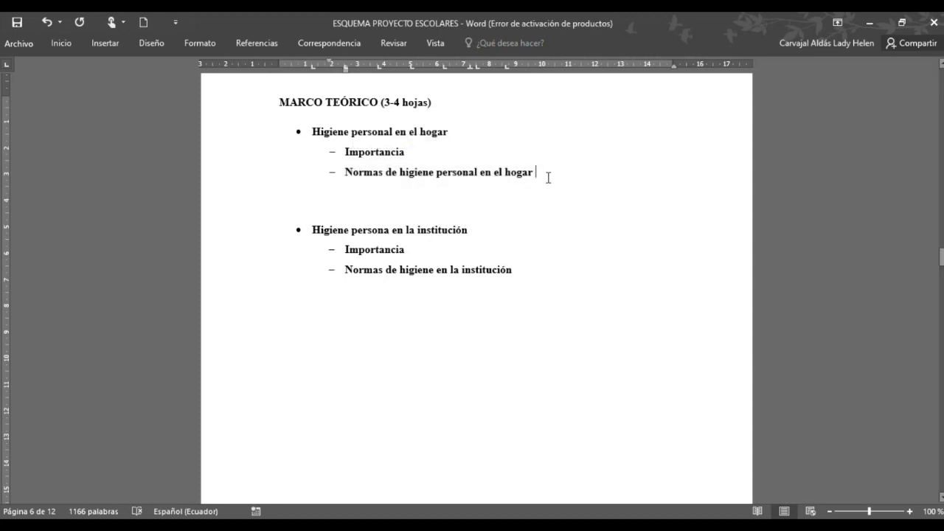
{"action": "scroll", "coordinate": [507, 238], "scroll_direction": "up", "scroll_amount": 6}
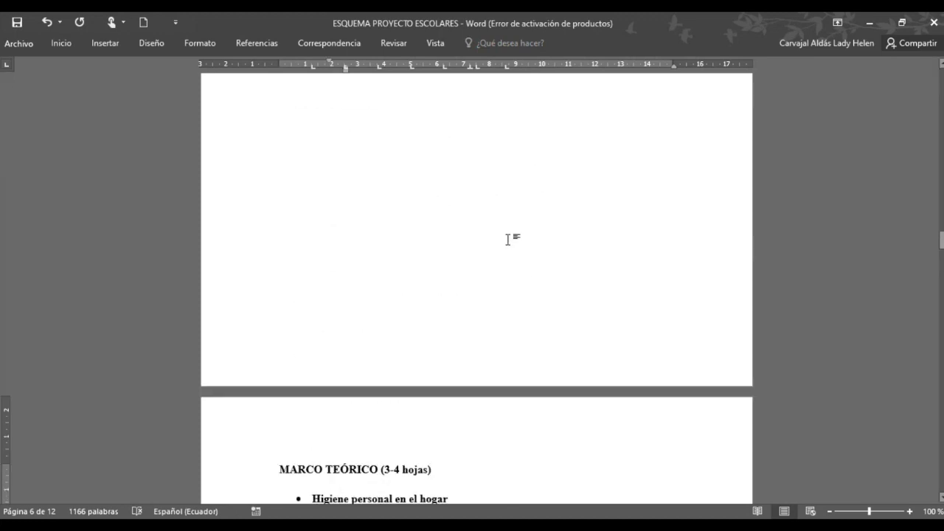
{"action": "scroll", "coordinate": [526, 274], "scroll_direction": "down", "scroll_amount": 5}
{"action": "left_click", "coordinate": [512, 266]}
{"action": "scroll", "coordinate": [512, 265], "scroll_direction": "down", "scroll_amount": 3}
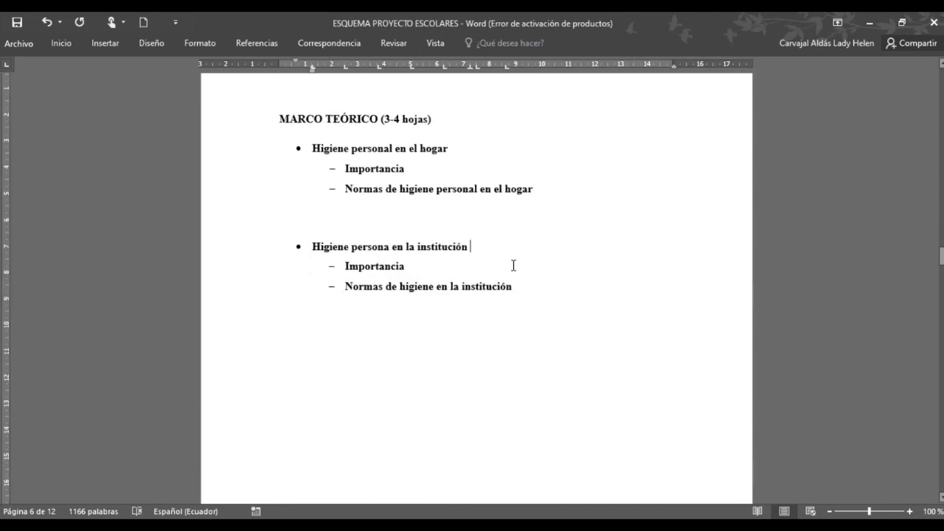
{"action": "scroll", "coordinate": [513, 265], "scroll_direction": "up", "scroll_amount": 3}
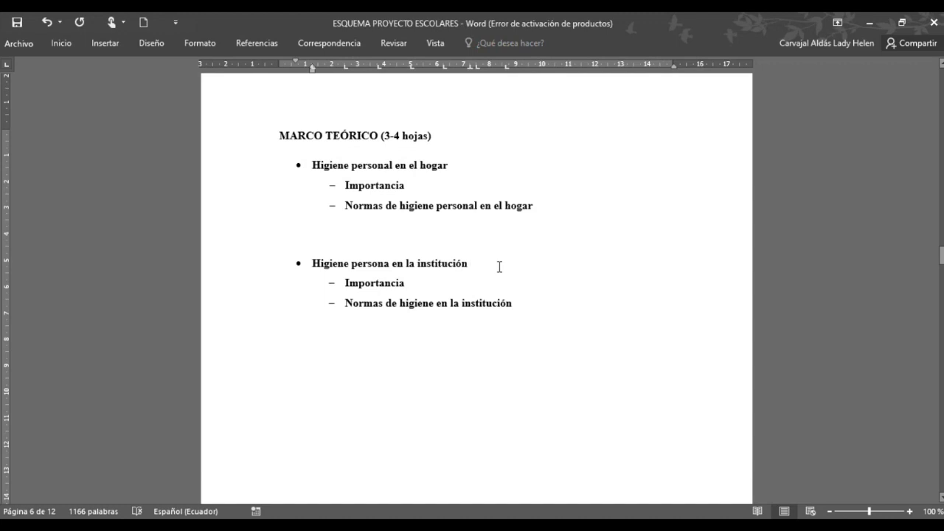
- Correct "persona" to "personal" in the second main bullet under MARCO TEÓRICO and highlight its "en la institución" in yellow
{"action": "left_click", "coordinate": [390, 264]}
{"action": "type", "text": "l"}
{"action": "left_click_drag", "start_coordinate": [483, 263], "coordinate": [412, 270]}
{"action": "left_click", "coordinate": [456, 239]}
{"action": "left_click", "coordinate": [428, 291]}
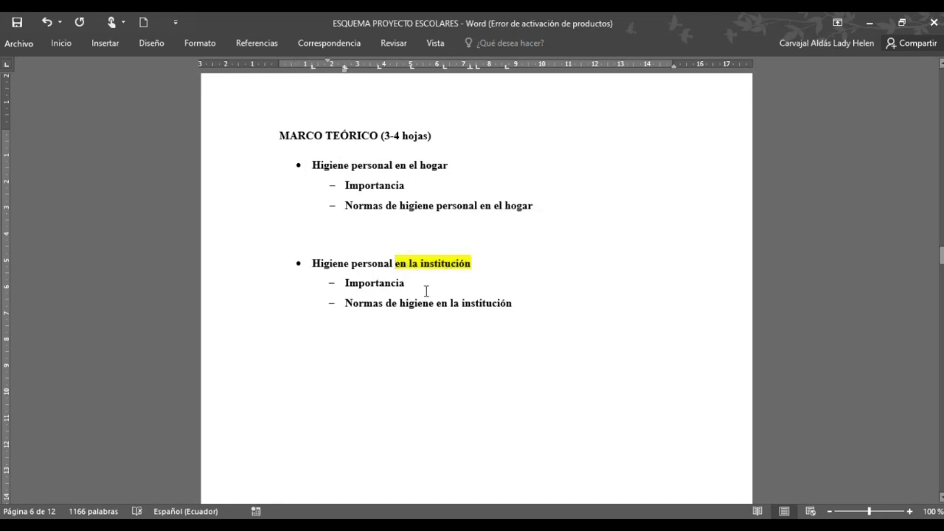
- Highlight "en la institución" in yellow in the "Normas de higiene" item of the second bullet
{"action": "left_click_drag", "start_coordinate": [516, 307], "coordinate": [446, 311]}
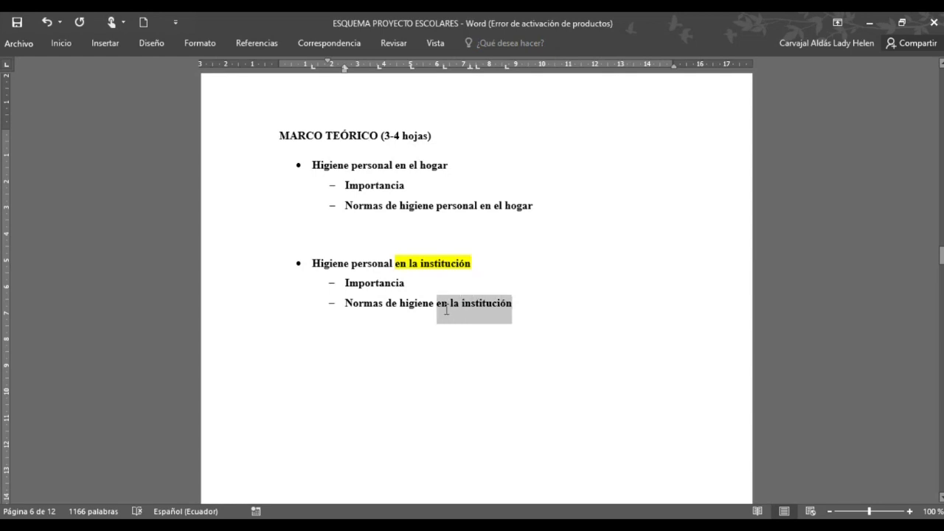
{"action": "left_click", "coordinate": [487, 279]}
{"action": "left_click", "coordinate": [457, 354]}
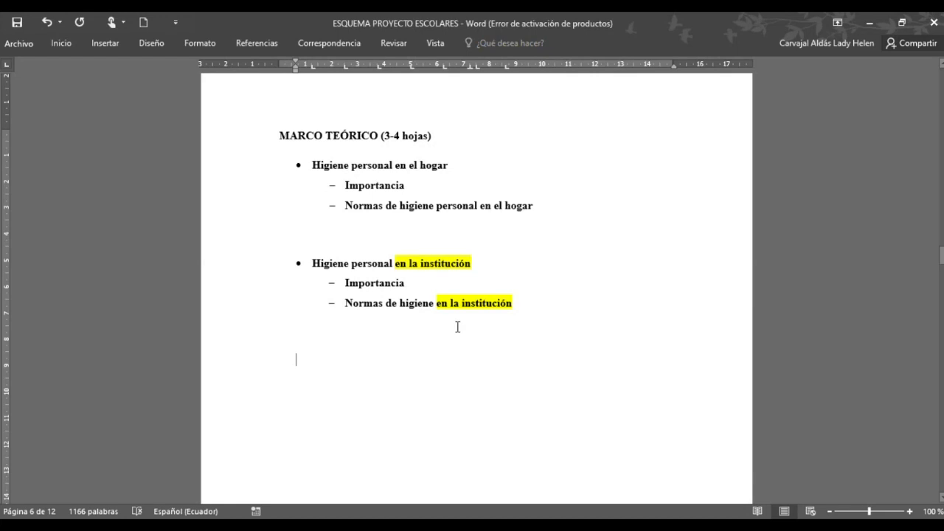
- Review the RESULTADOS ALCANZADOS section, including its numbered entry and the photo placeholders
{"action": "scroll", "coordinate": [463, 346], "scroll_direction": "down", "scroll_amount": 4}
{"action": "scroll", "coordinate": [462, 346], "scroll_direction": "down", "scroll_amount": 5}
{"action": "left_click_drag", "start_coordinate": [448, 297], "coordinate": [280, 299]}
{"action": "left_click", "coordinate": [389, 349]}
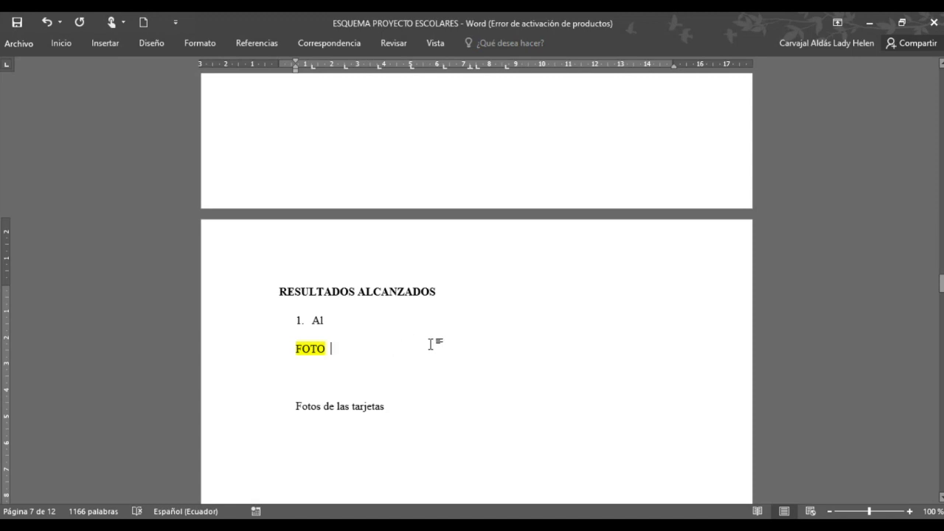
{"action": "scroll", "coordinate": [432, 341], "scroll_direction": "up", "scroll_amount": 1}
{"action": "scroll", "coordinate": [433, 342], "scroll_direction": "down", "scroll_amount": 5}
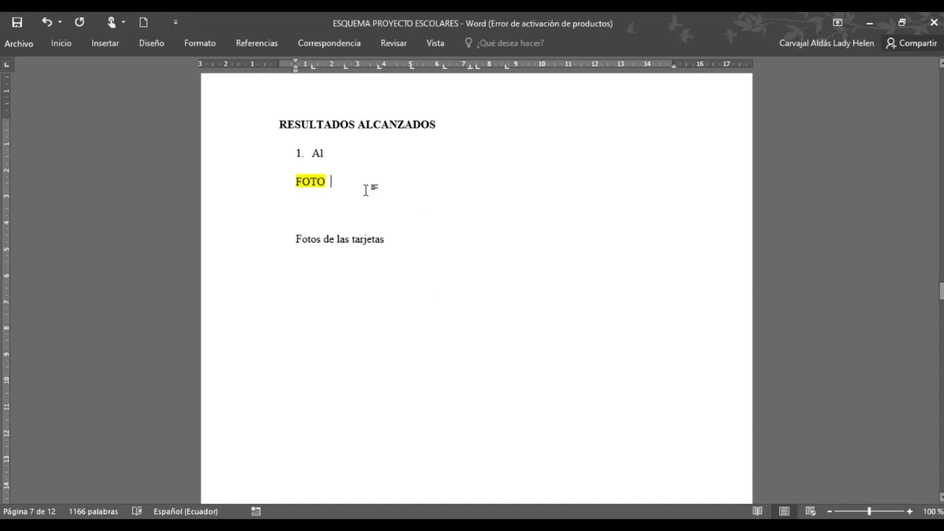
{"action": "scroll", "coordinate": [386, 214], "scroll_direction": "up", "scroll_amount": 7}
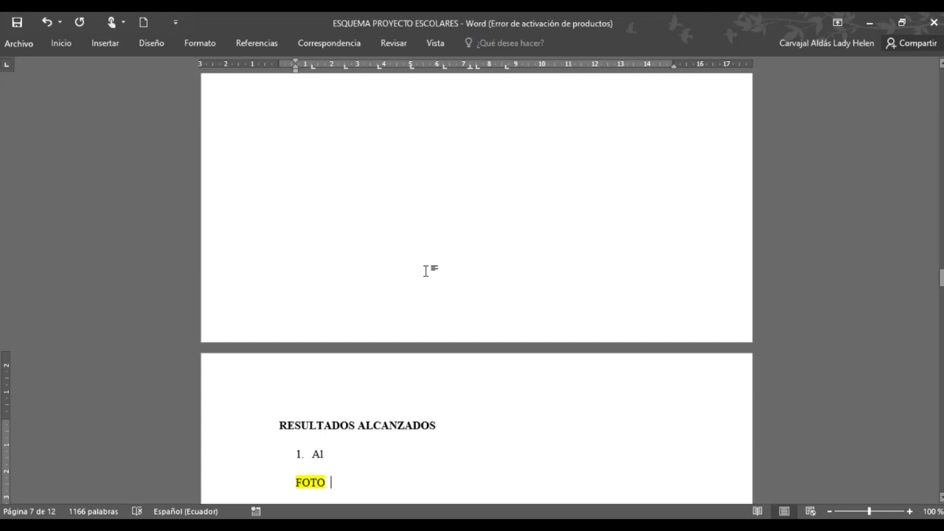
{"action": "scroll", "coordinate": [417, 303], "scroll_direction": "down", "scroll_amount": 4}
{"action": "scroll", "coordinate": [390, 333], "scroll_direction": "down", "scroll_amount": 3}
{"action": "scroll", "coordinate": [398, 343], "scroll_direction": "down", "scroll_amount": 2}
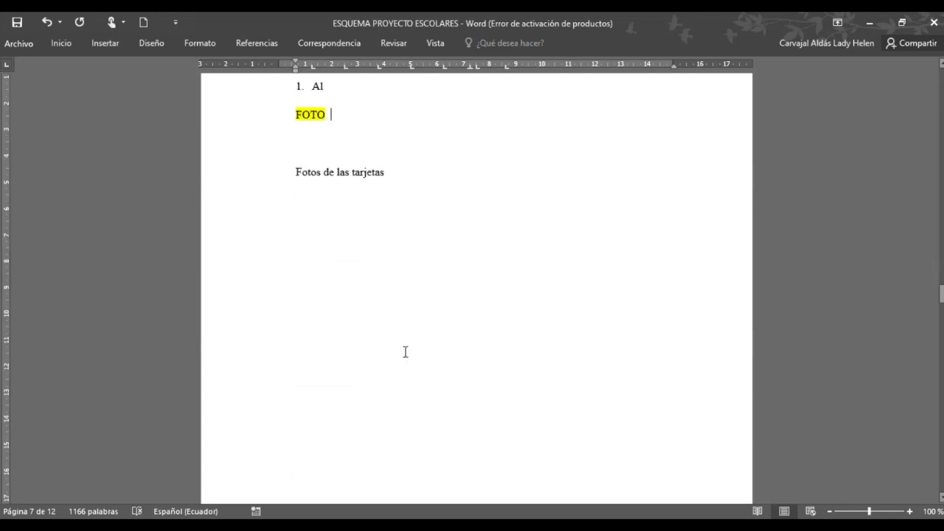
- Delete the line "Fotos de las tarjetas" under RESULTADOS ALCANZADOS
{"action": "scroll", "coordinate": [405, 352], "scroll_direction": "up", "scroll_amount": 3}
{"action": "left_click", "coordinate": [388, 273]}
{"action": "left_click_drag", "start_coordinate": [334, 276], "coordinate": [301, 279]}
{"action": "key", "text": "BackSpace"}
{"action": "key", "text": "BackSpace"}
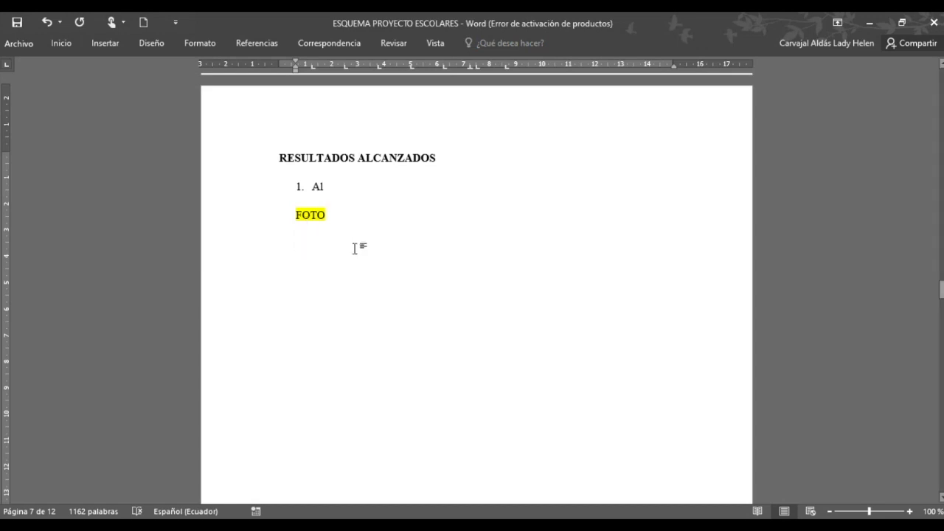
- Examine the bullets under CONCLUSIONES and compare them with the general and specific objectives in the OBJETIVOS section
{"action": "scroll", "coordinate": [398, 306], "scroll_direction": "down", "scroll_amount": 7}
{"action": "scroll", "coordinate": [405, 303], "scroll_direction": "down", "scroll_amount": 7}
{"action": "left_click", "coordinate": [381, 224]}
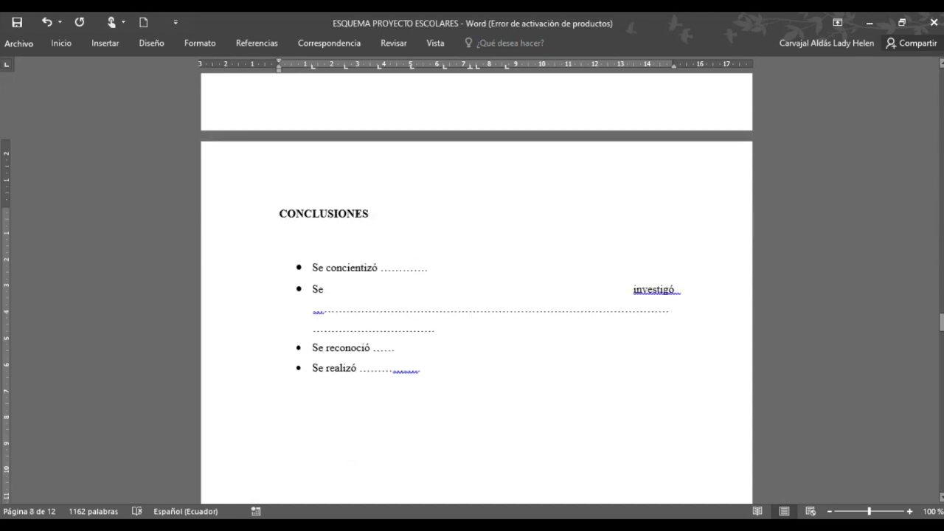
{"action": "scroll", "coordinate": [477, 295], "scroll_direction": "up", "scroll_amount": 10}
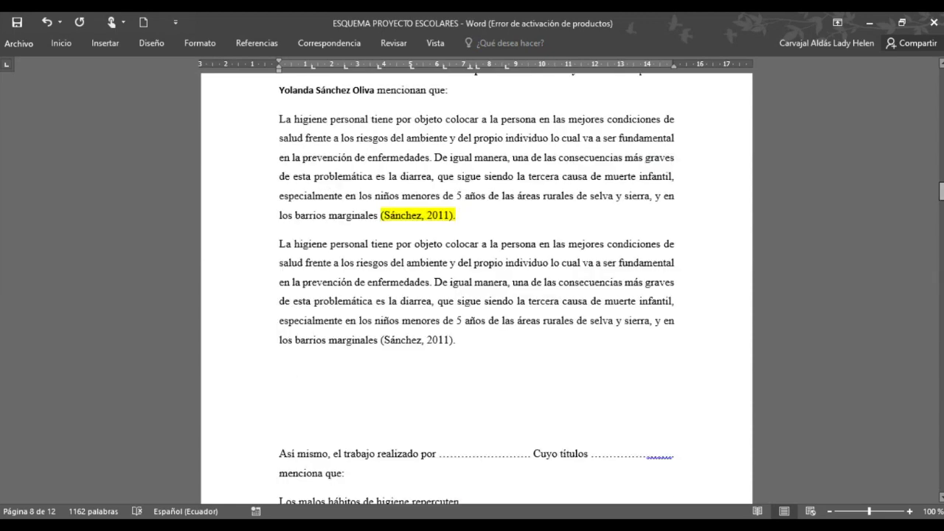
{"action": "scroll", "coordinate": [477, 295], "scroll_direction": "up", "scroll_amount": 10}
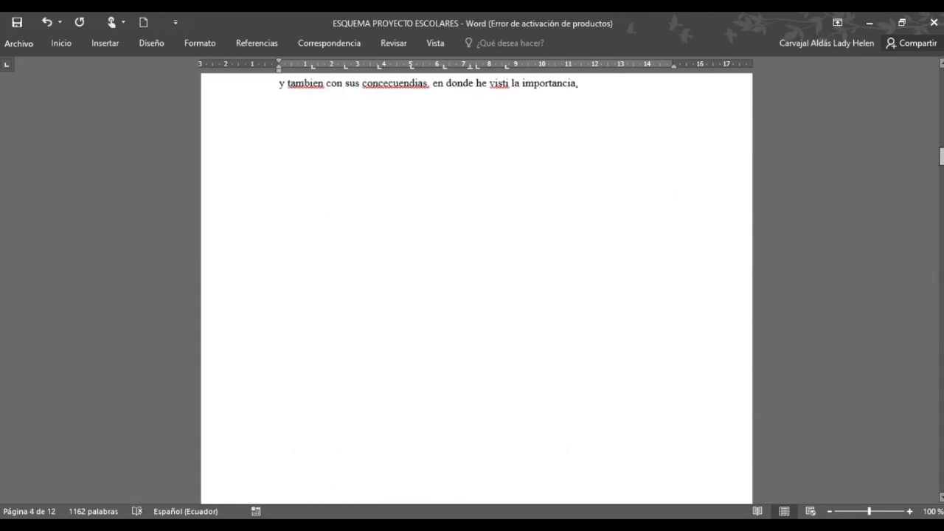
{"action": "left_click_drag", "start_coordinate": [406, 381], "coordinate": [312, 212]}
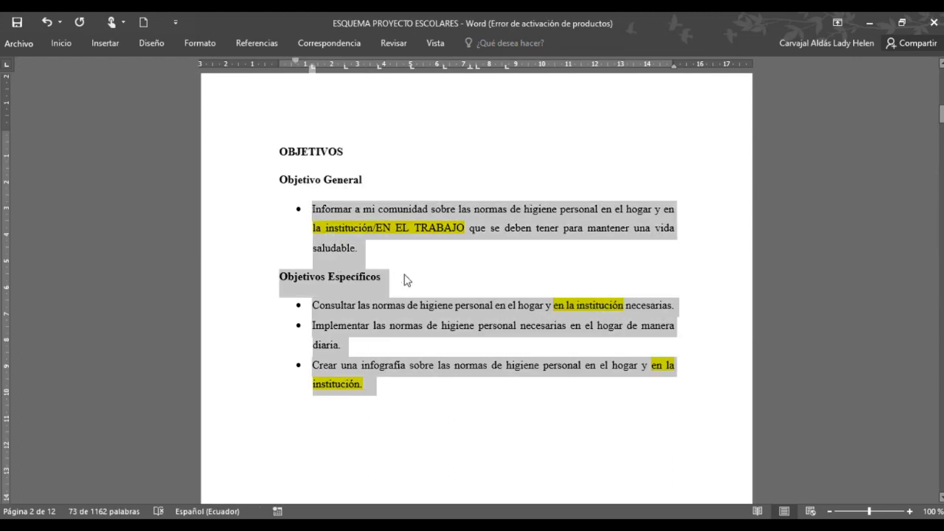
{"action": "left_click", "coordinate": [407, 278]}
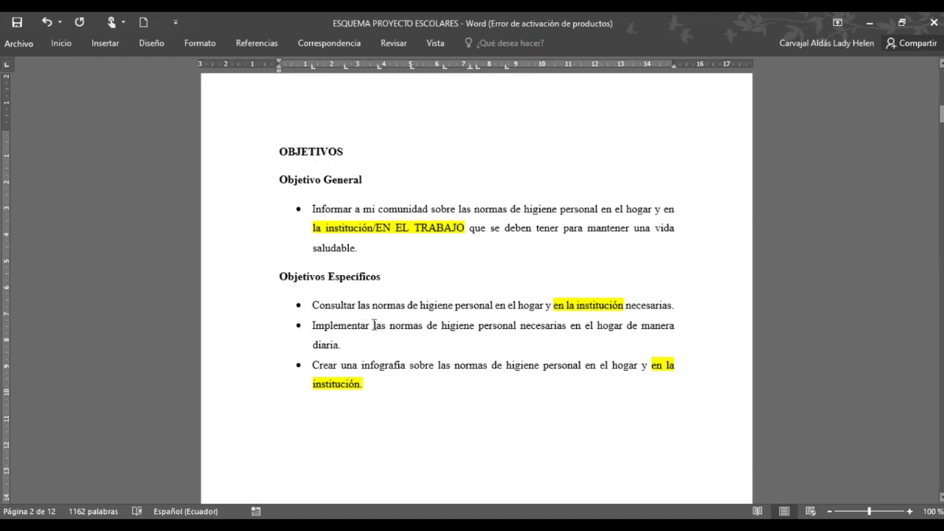
- Review the remaining sections of the outline from CONTEXTUALIZACIÓN through RECOMENDACIONES to the REFERENCIAS page
{"action": "scroll", "coordinate": [942, 453], "scroll_direction": "down", "scroll_amount": 5}
{"action": "scroll", "coordinate": [941, 453], "scroll_direction": "down", "scroll_amount": 8}
{"action": "scroll", "coordinate": [941, 453], "scroll_direction": "down", "scroll_amount": 20}
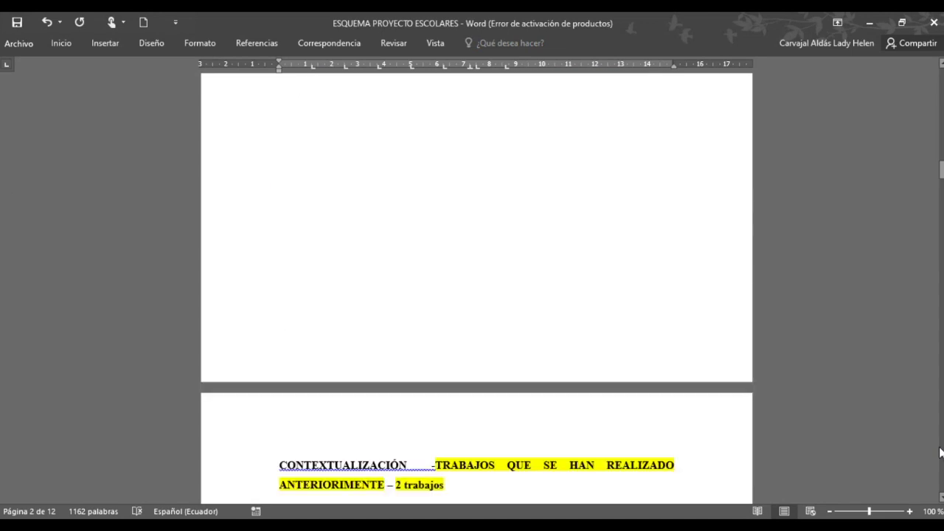
{"action": "scroll", "coordinate": [941, 452], "scroll_direction": "down", "scroll_amount": 3}
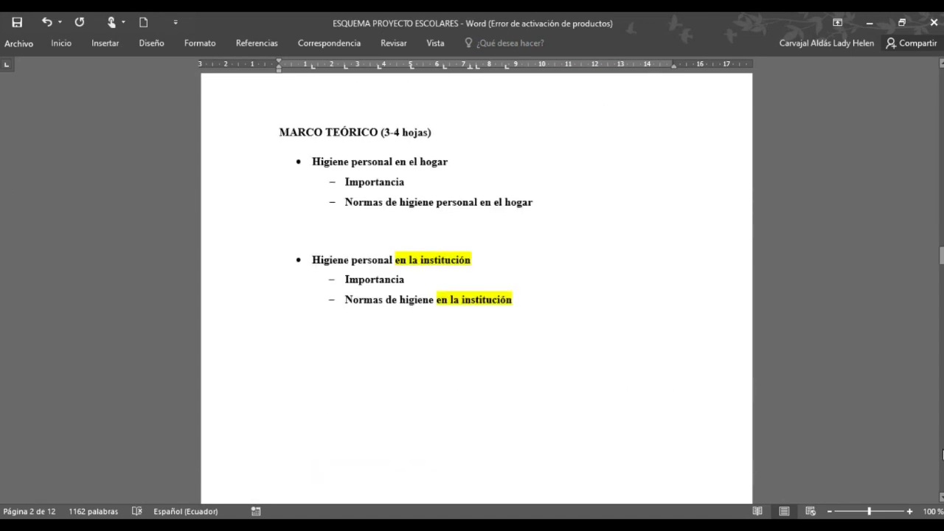
{"action": "scroll", "coordinate": [943, 460], "scroll_direction": "down", "scroll_amount": 8}
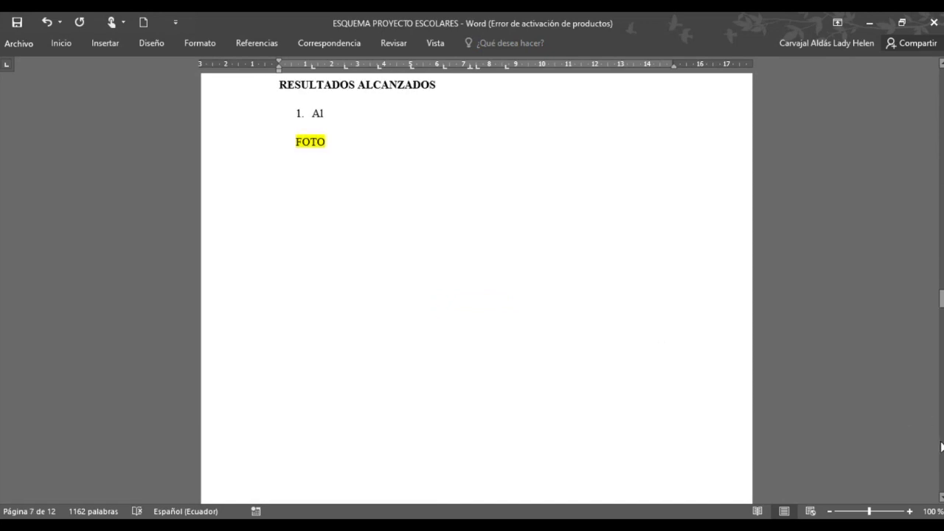
{"action": "scroll", "coordinate": [935, 422], "scroll_direction": "down", "scroll_amount": 10}
{"action": "scroll", "coordinate": [384, 331], "scroll_direction": "up", "scroll_amount": 3}
{"action": "scroll", "coordinate": [521, 333], "scroll_direction": "down", "scroll_amount": 8}
{"action": "scroll", "coordinate": [484, 343], "scroll_direction": "down", "scroll_amount": 5}
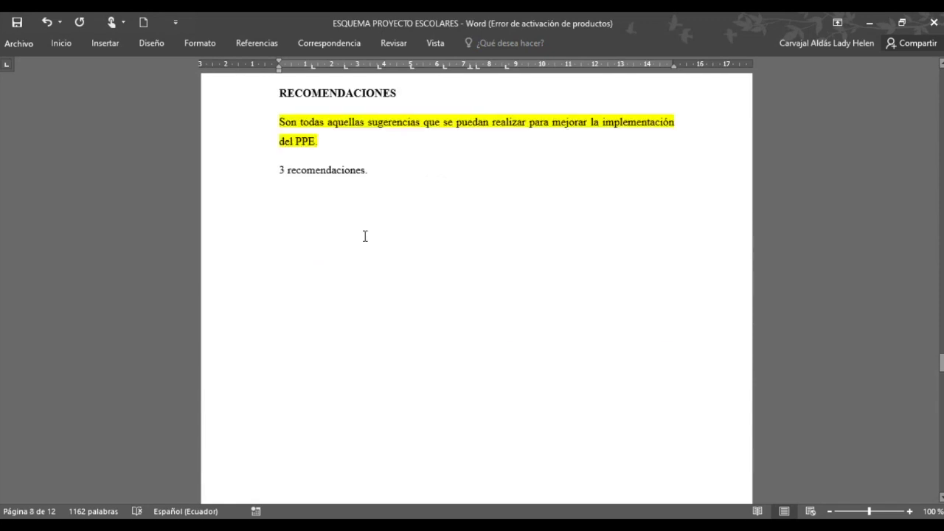
{"action": "left_click", "coordinate": [384, 179]}
{"action": "left_click_drag", "start_coordinate": [384, 179], "coordinate": [297, 182]}
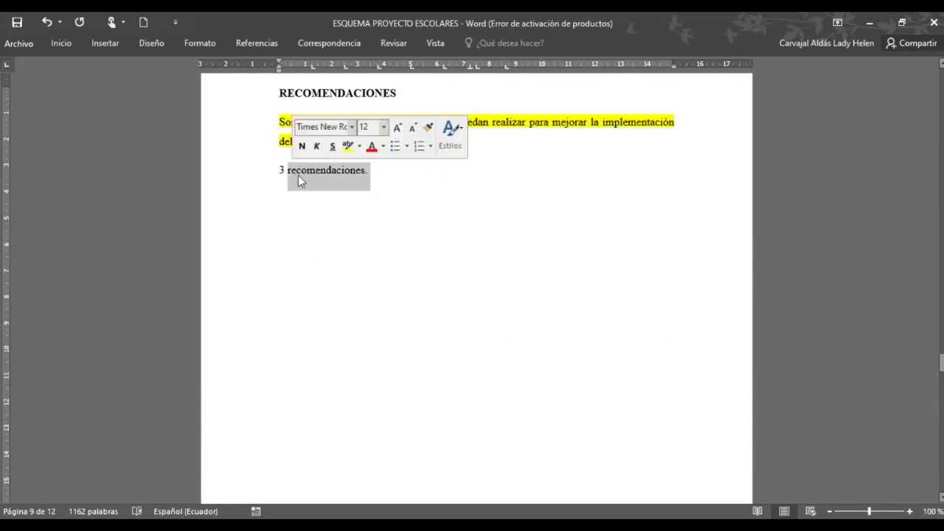
{"action": "left_click", "coordinate": [394, 236]}
{"action": "scroll", "coordinate": [426, 231], "scroll_direction": "down", "scroll_amount": 1}
{"action": "scroll", "coordinate": [426, 231], "scroll_direction": "down", "scroll_amount": 10}
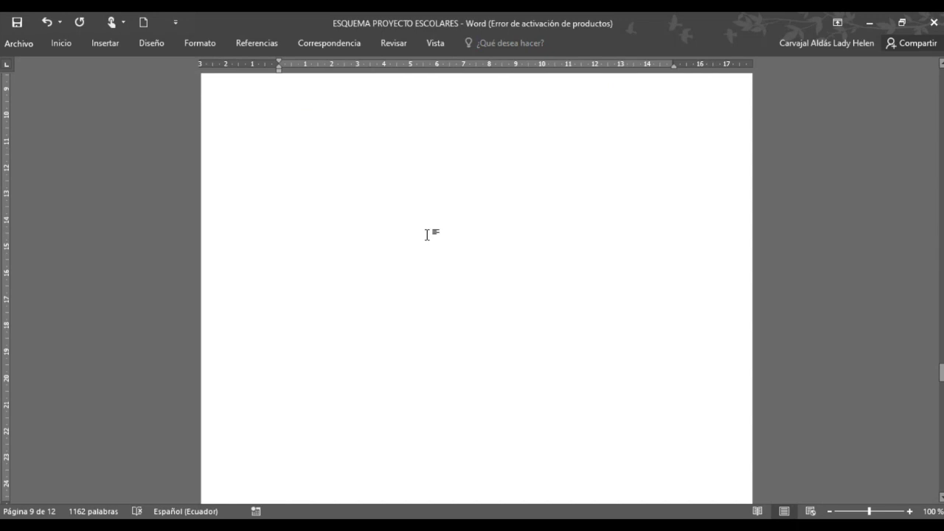
{"action": "left_click", "coordinate": [404, 288]}
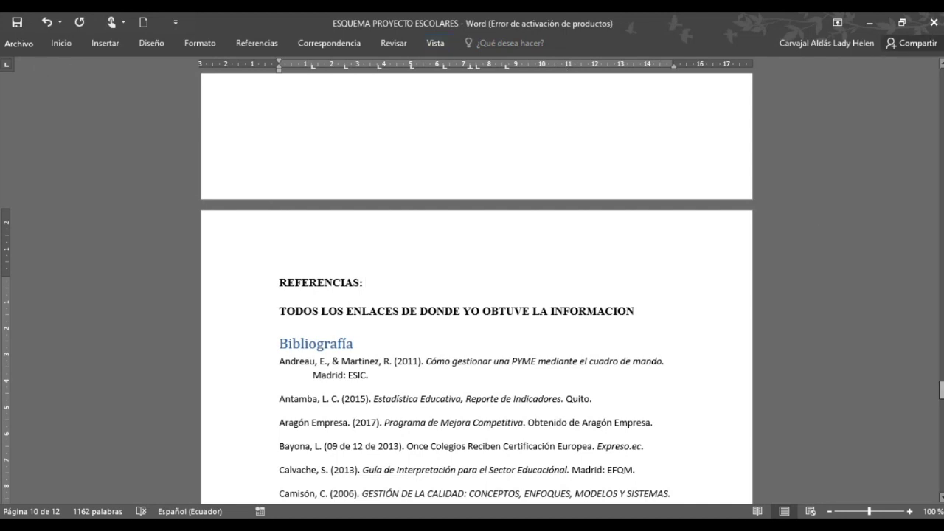
- Review the project name and details on the cover page again
{"action": "left_click_drag", "start_coordinate": [942, 390], "coordinate": [942, 81]}
{"action": "scroll", "coordinate": [585, 315], "scroll_direction": "down", "scroll_amount": 5}
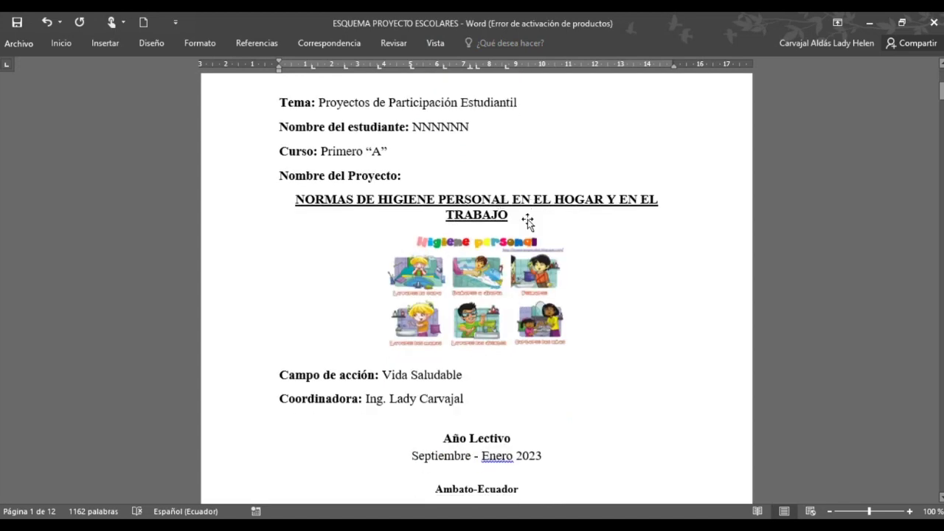
{"action": "scroll", "coordinate": [527, 221], "scroll_direction": "down", "scroll_amount": 10}
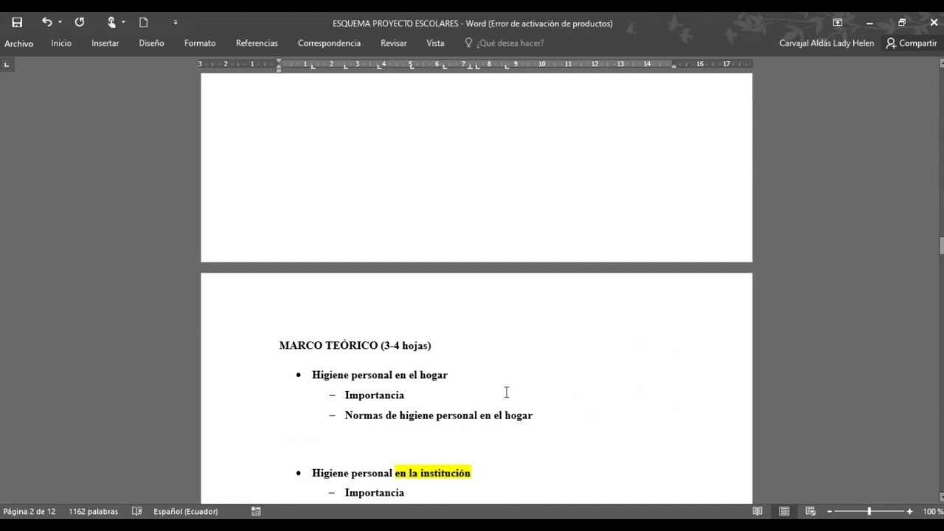
- Start a new unbulleted line below "Normas de higiene en la institución" under MARCO TEÓRICO
{"action": "scroll", "coordinate": [506, 392], "scroll_direction": "down", "scroll_amount": 3}
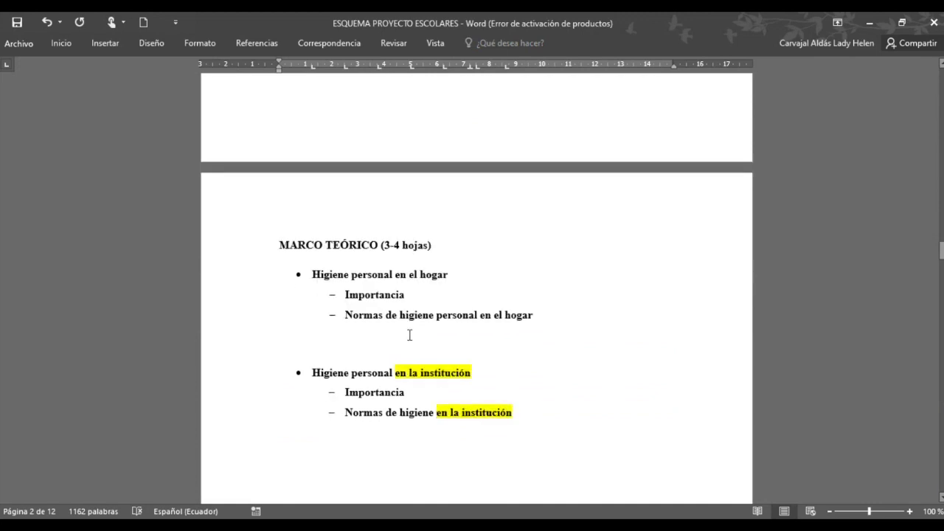
{"action": "left_click", "coordinate": [410, 315]}
{"action": "left_click", "coordinate": [540, 418]}
{"action": "key", "text": "Return"}
{"action": "key", "text": "Return"}
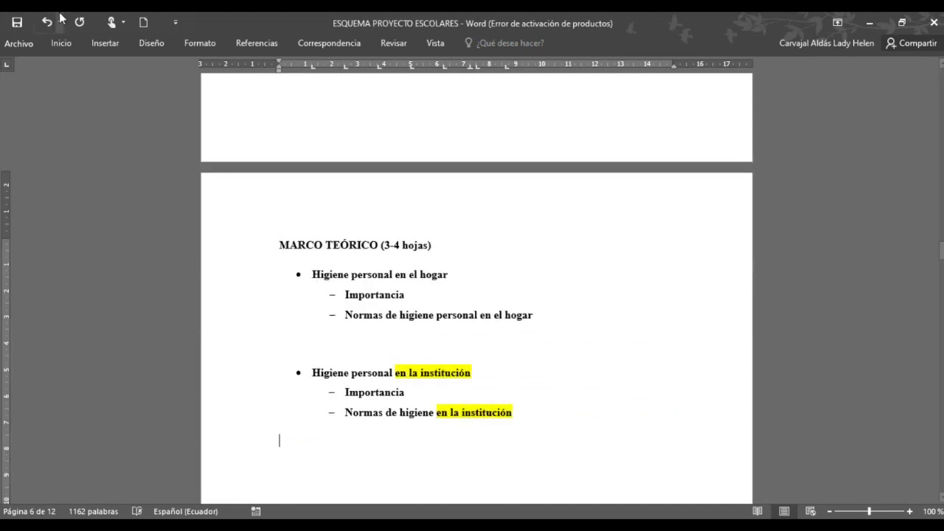
{"action": "left_click", "coordinate": [61, 43]}
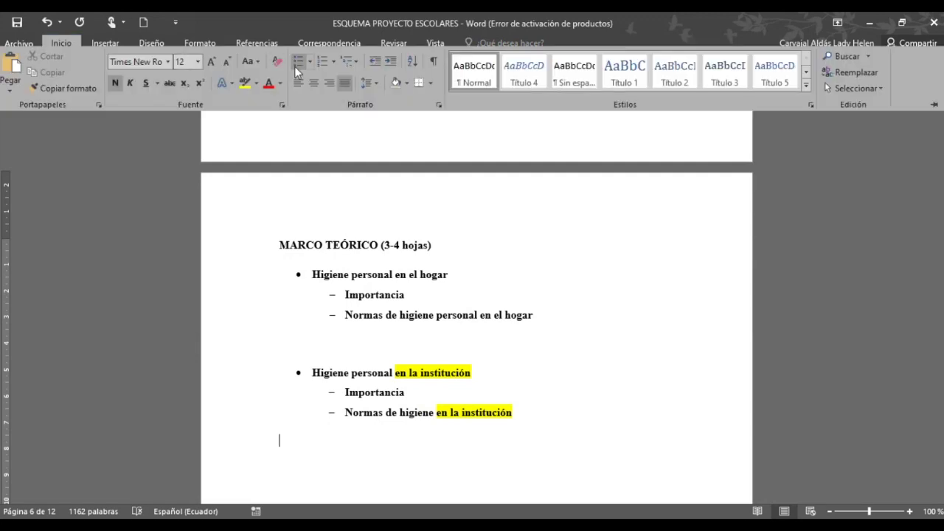
{"action": "left_click", "coordinate": [295, 63]}
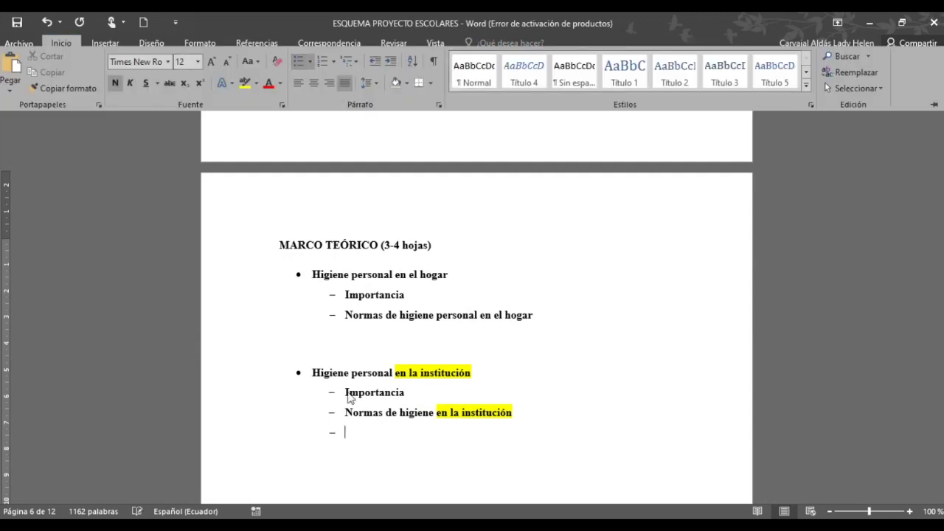
{"action": "left_click", "coordinate": [312, 63]}
{"action": "left_click", "coordinate": [377, 154]}
{"action": "key", "text": "ctrl+z"}
{"action": "key", "text": "ctrl+F1"}
- Add blank space below the "Higiene personal en la institución" items and start a new round-bulleted item
{"action": "key", "text": "Return"}
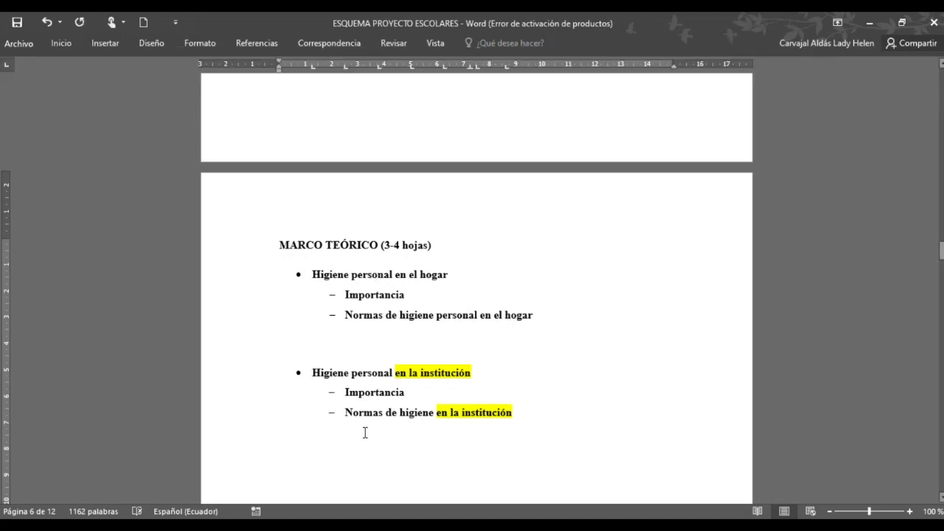
{"action": "key", "text": "Return"}
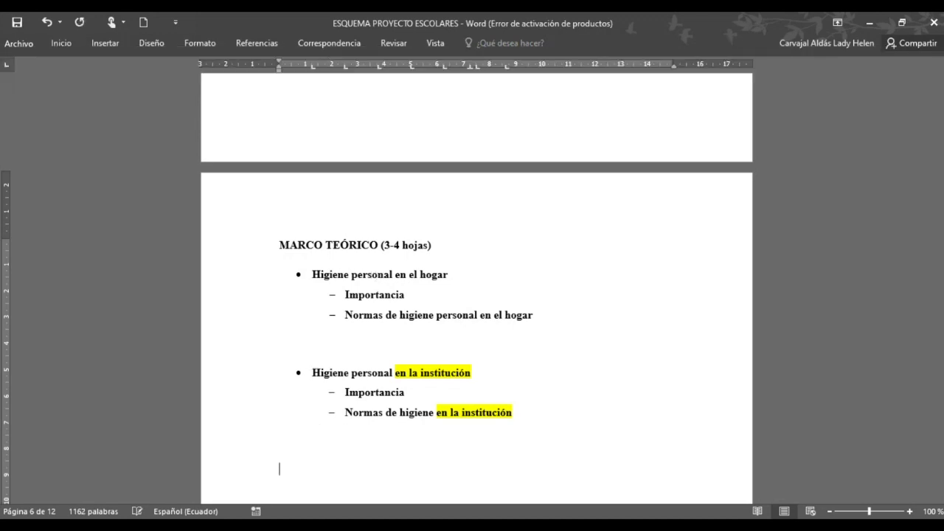
{"action": "left_click", "coordinate": [61, 42]}
{"action": "left_click", "coordinate": [310, 62]}
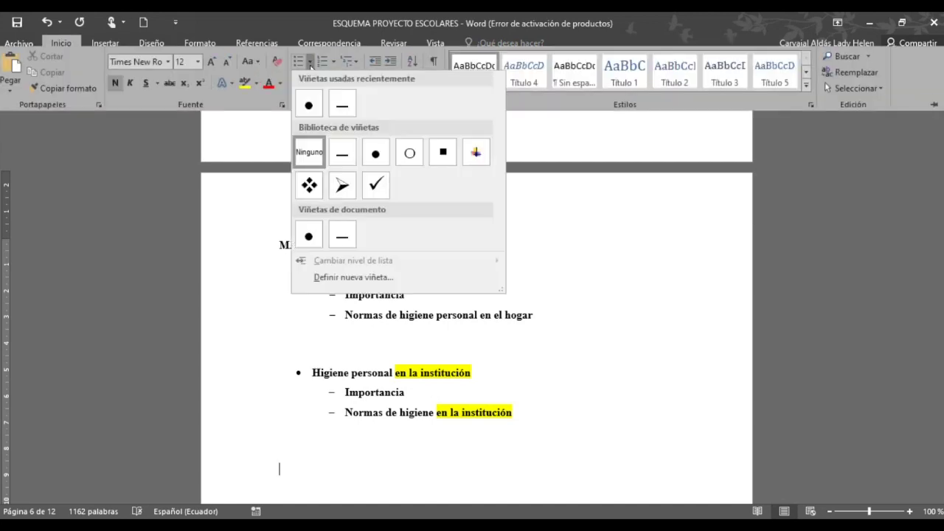
{"action": "left_click", "coordinate": [308, 105]}
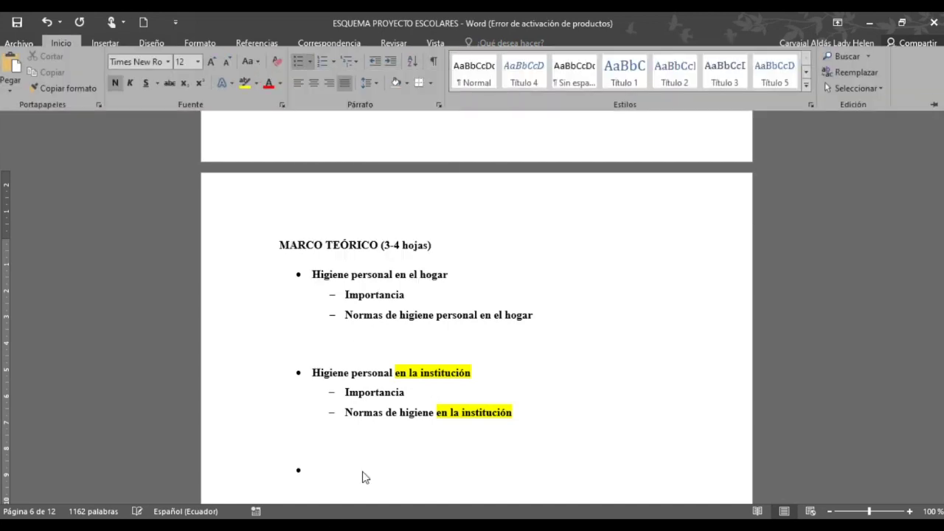
- Write "Como implemtar las normas de higiene personal en el hogar y en el trabajo" as the new bullet's text
{"action": "type", "text": "Como im"}
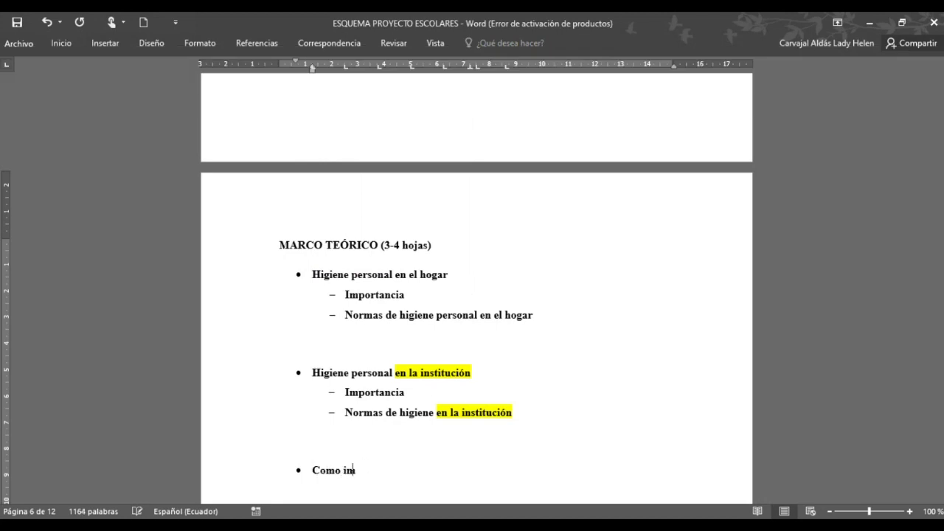
{"action": "type", "text": "plemtar las "}
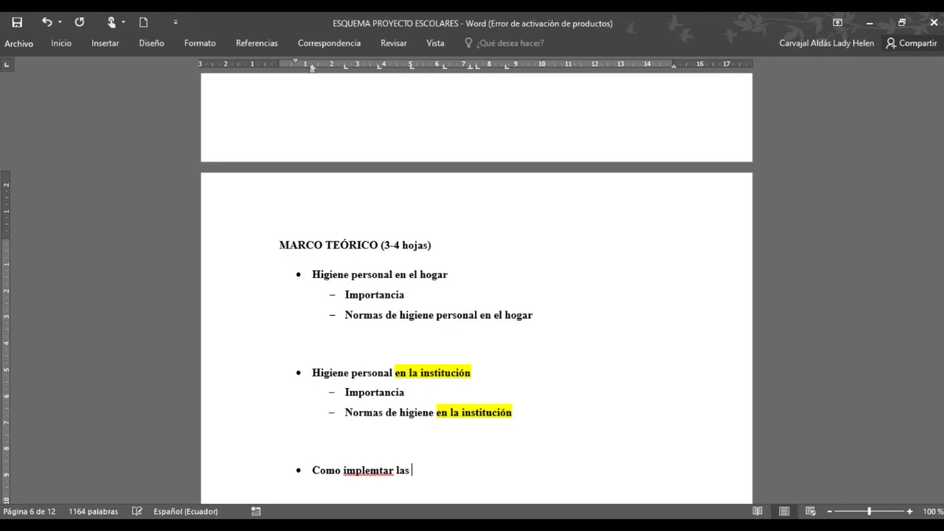
{"action": "type", "text": "normas de higien"}
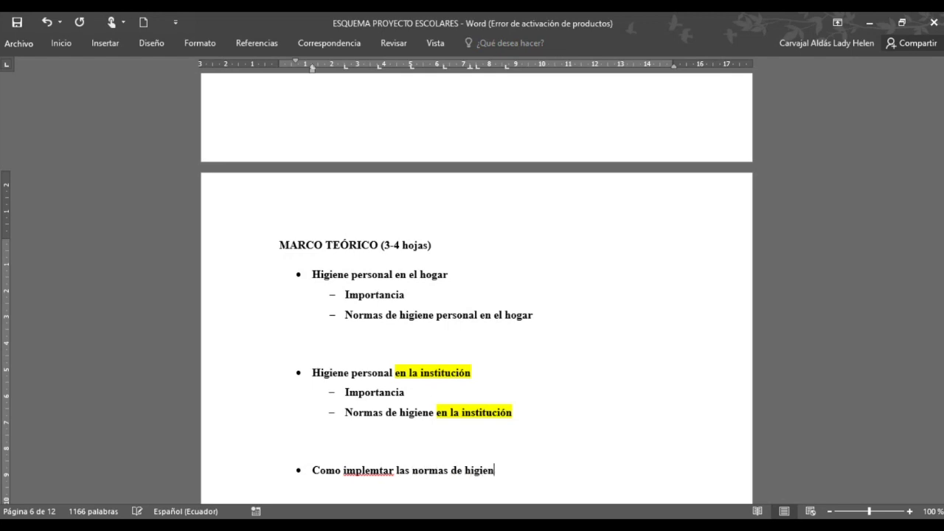
{"action": "type", "text": "e personal en la"}
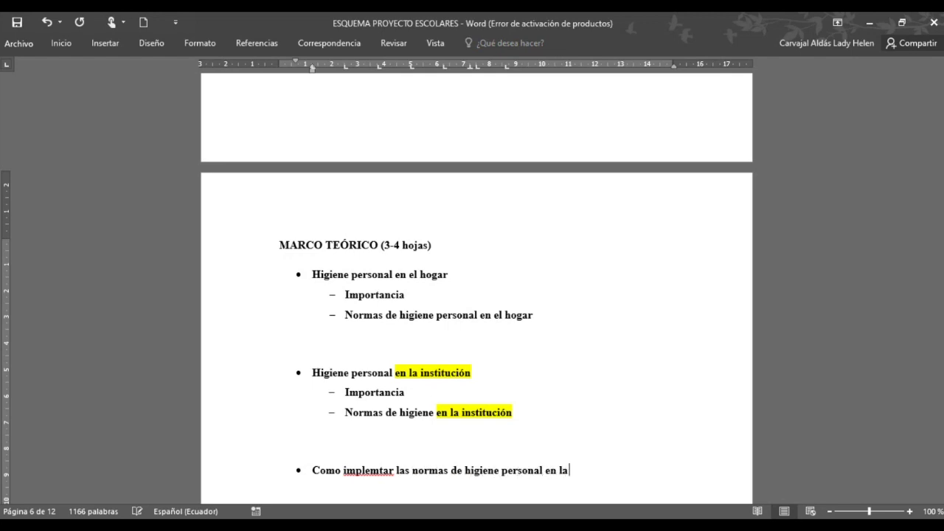
{"action": "key", "text": "BackSpace"}
{"action": "key", "text": "BackSpace"}
{"action": "type", "text": "el higar o"}
{"action": "key", "text": "BackSpace"}
{"action": "key", "text": "BackSpace"}
{"action": "key", "text": "BackSpace"}
{"action": "key", "text": "BackSpace"}
{"action": "key", "text": "BackSpace"}
{"action": "key", "text": "BackSpace"}
{"action": "type", "text": "ogar u"}
{"action": "key", "text": "BackSpace"}
{"action": "type", "text": "y en e"}
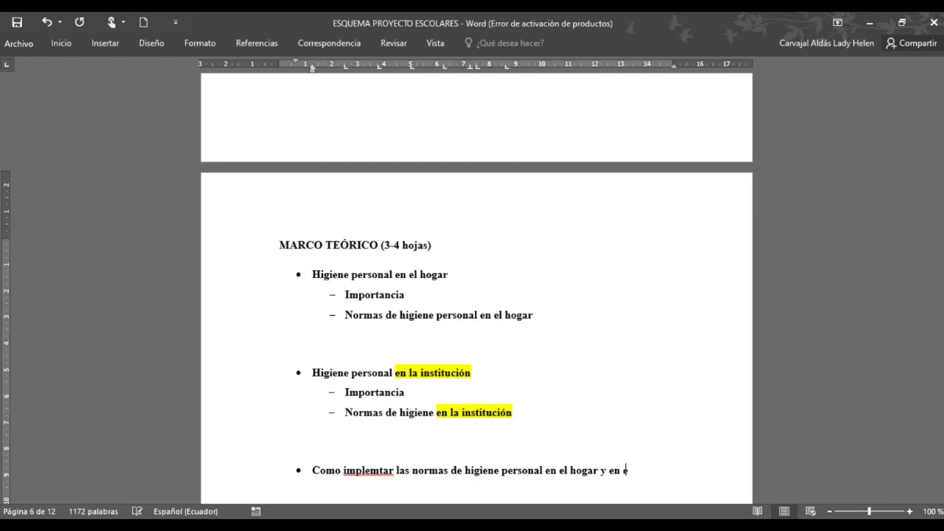
{"action": "type", "text": "l trabajo"}
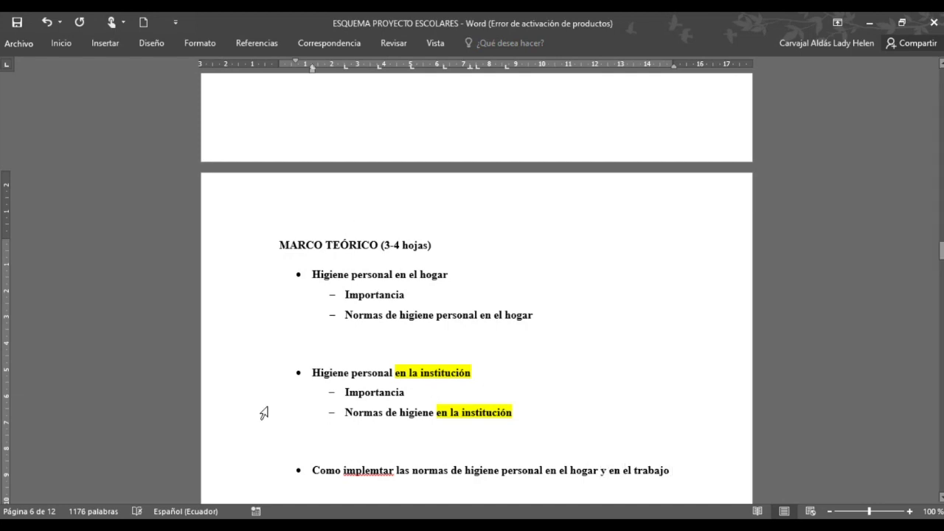
- Replace the misspelled word in the new bullet with the suggestion "implantar" and save the document
{"action": "right_click", "coordinate": [373, 477]}
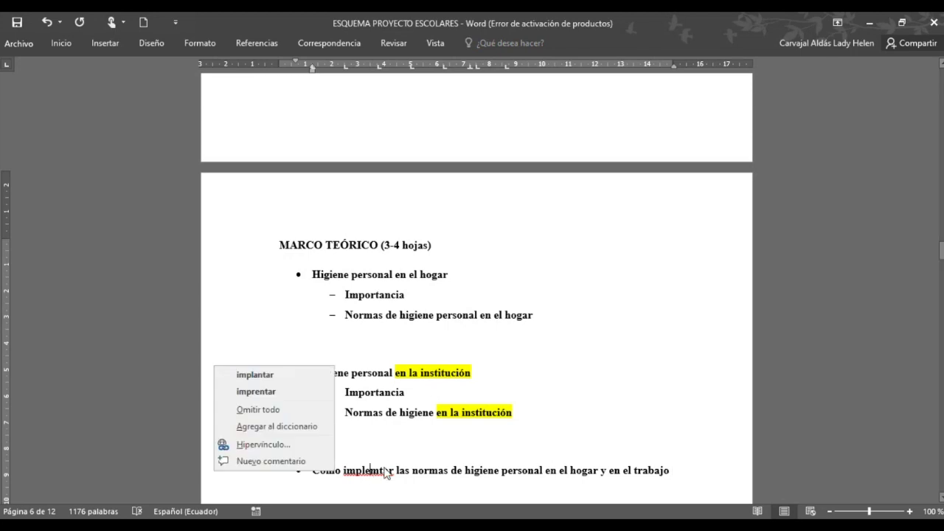
{"action": "left_click", "coordinate": [285, 375]}
{"action": "scroll", "coordinate": [426, 479], "scroll_direction": "down", "scroll_amount": 3}
{"action": "left_click", "coordinate": [413, 401]}
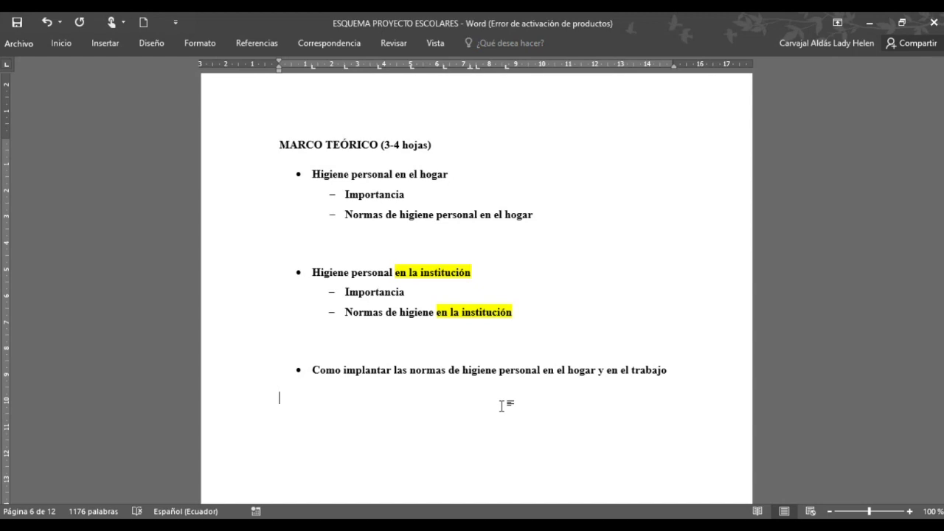
{"action": "left_click", "coordinate": [17, 24]}
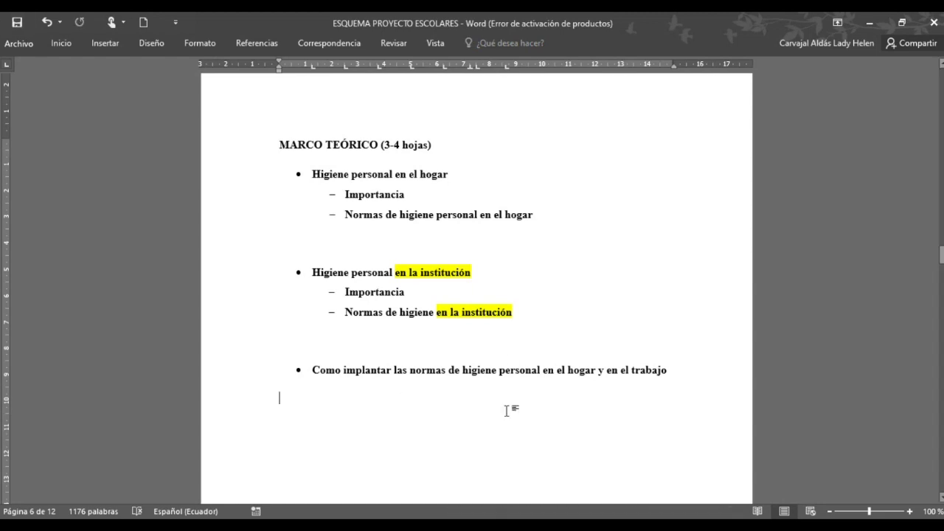
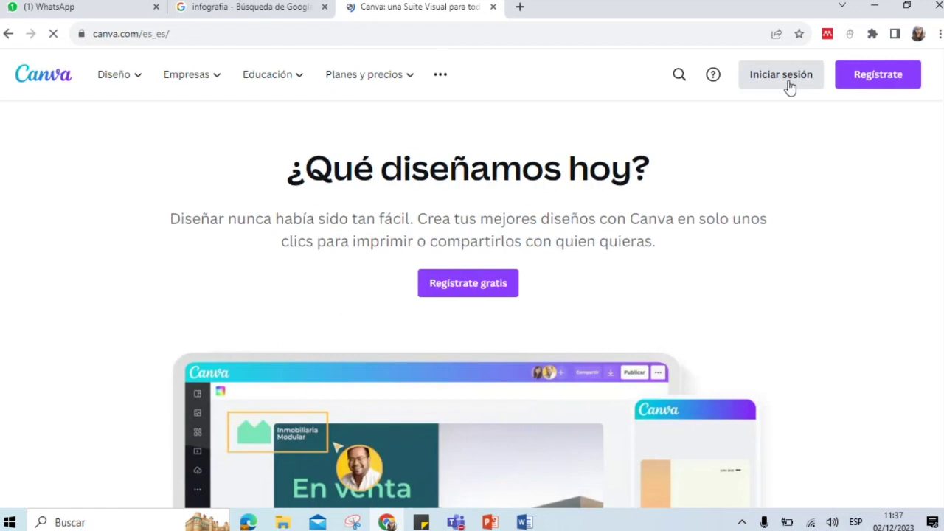
- Sign in to Canva in the browser using the first listed Google account
{"action": "left_click", "coordinate": [789, 86]}
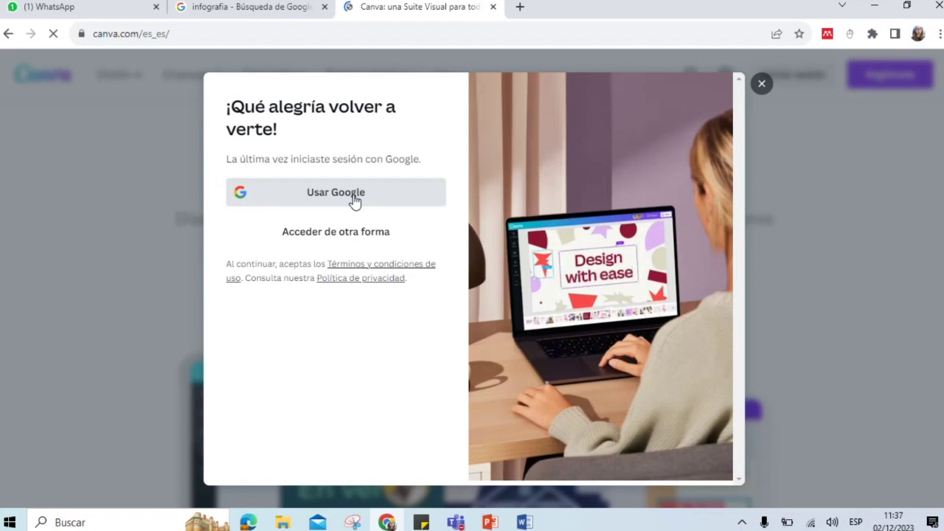
{"action": "left_click", "coordinate": [354, 197]}
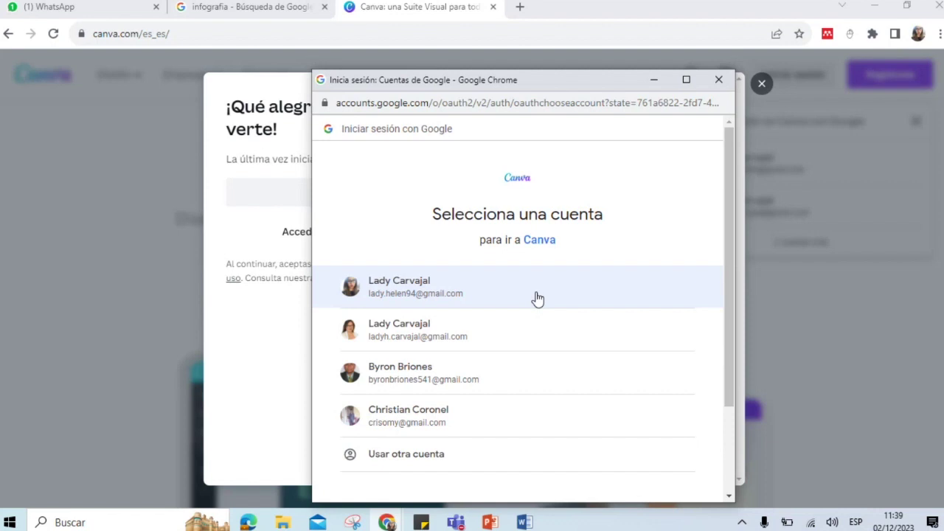
{"action": "left_click", "coordinate": [538, 298]}
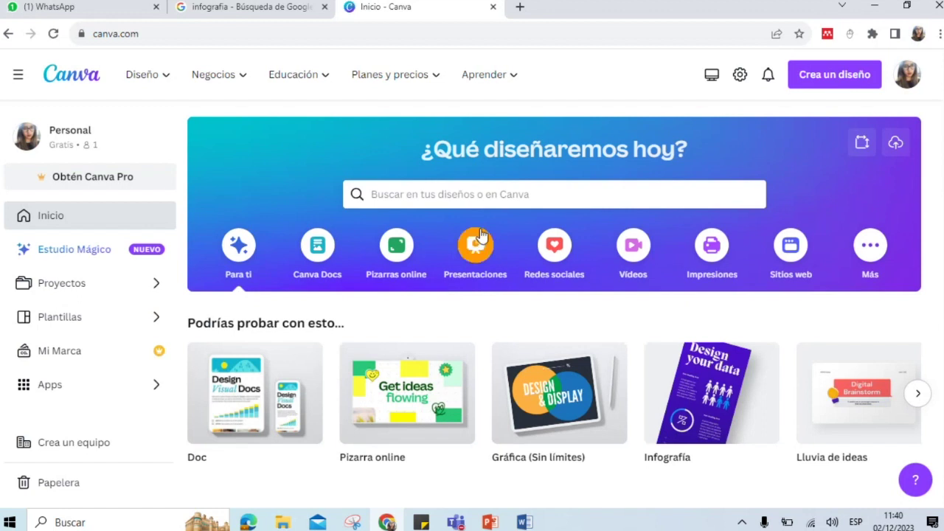
- Search Canva's templates for "infografia" and browse the infographic designs, checking which ones are marked PRO
{"action": "left_click", "coordinate": [487, 201]}
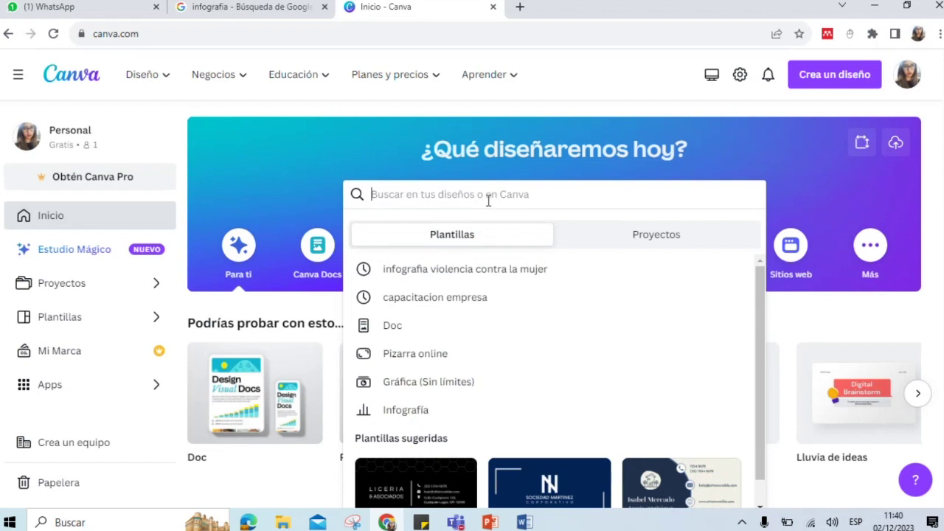
{"action": "type", "text": "infografia"}
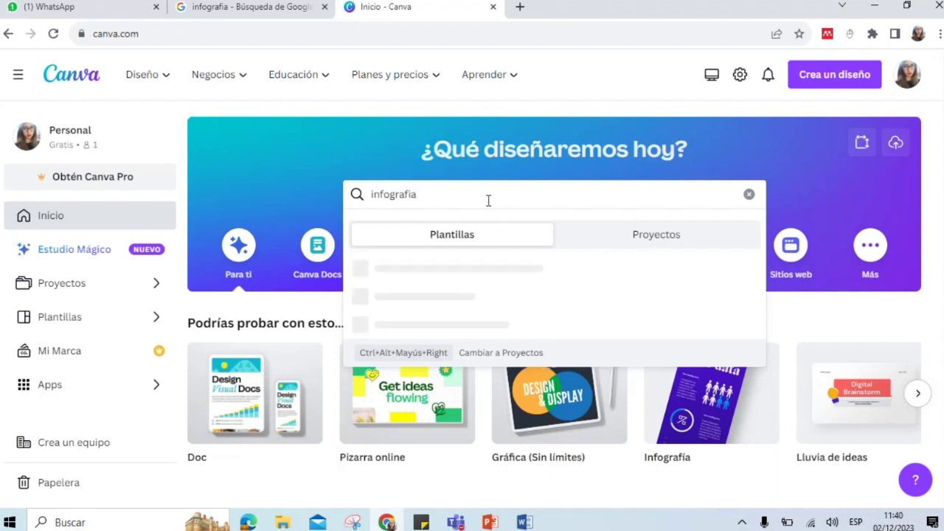
{"action": "key", "text": "Return"}
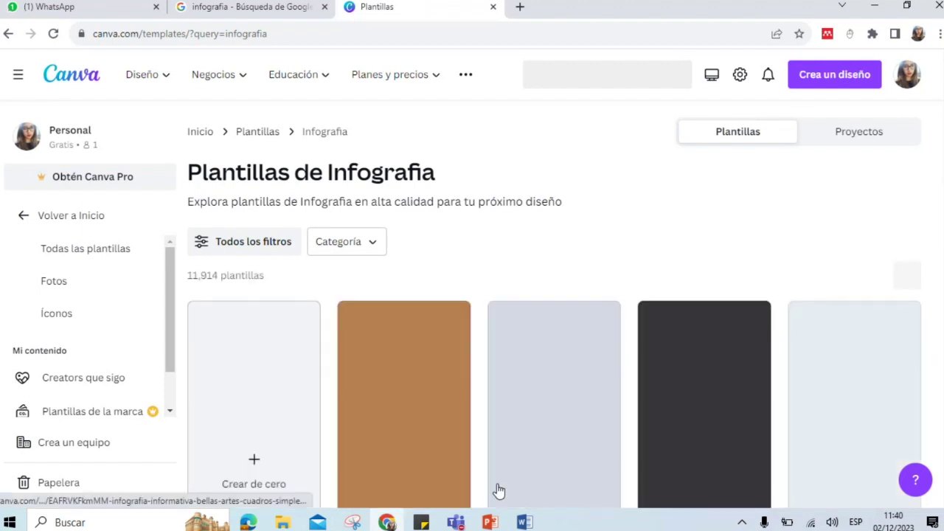
{"action": "scroll", "coordinate": [355, 459], "scroll_direction": "down", "scroll_amount": 1}
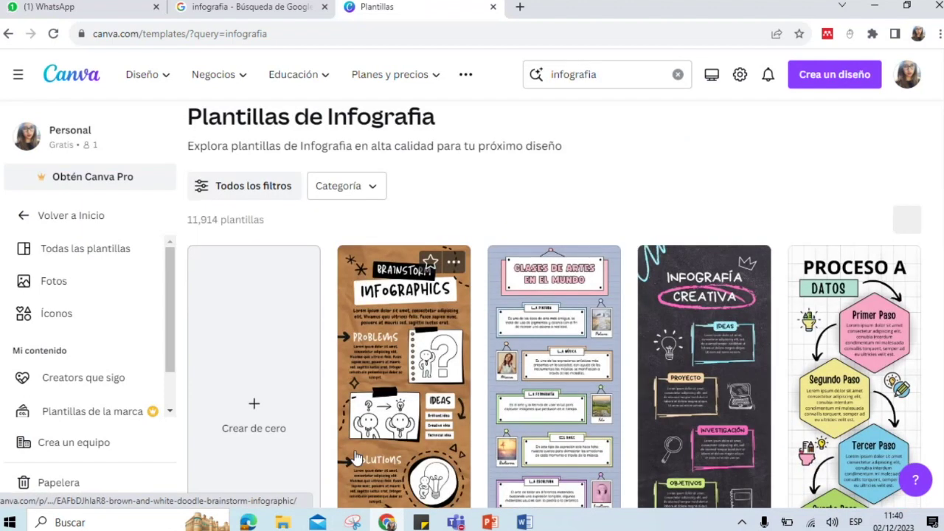
{"action": "scroll", "coordinate": [356, 459], "scroll_direction": "down", "scroll_amount": 1}
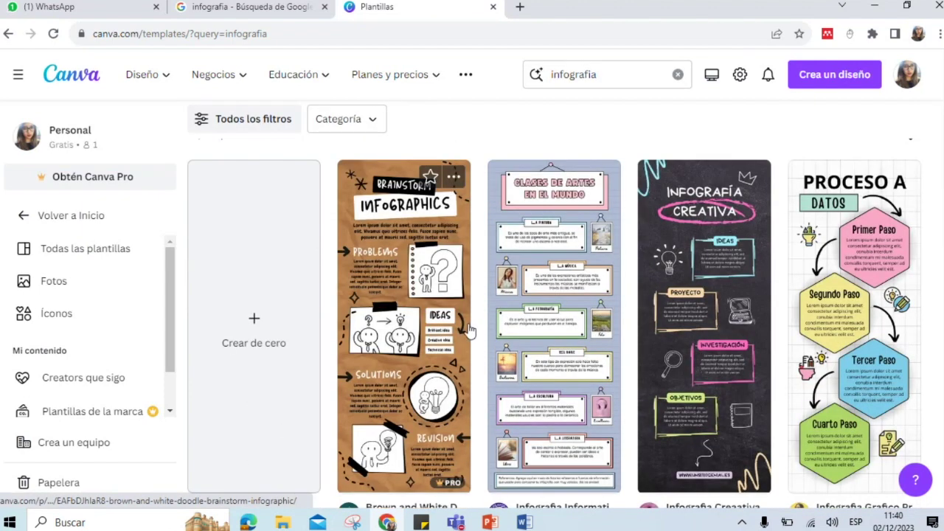
{"action": "scroll", "coordinate": [469, 331], "scroll_direction": "down", "scroll_amount": 2}
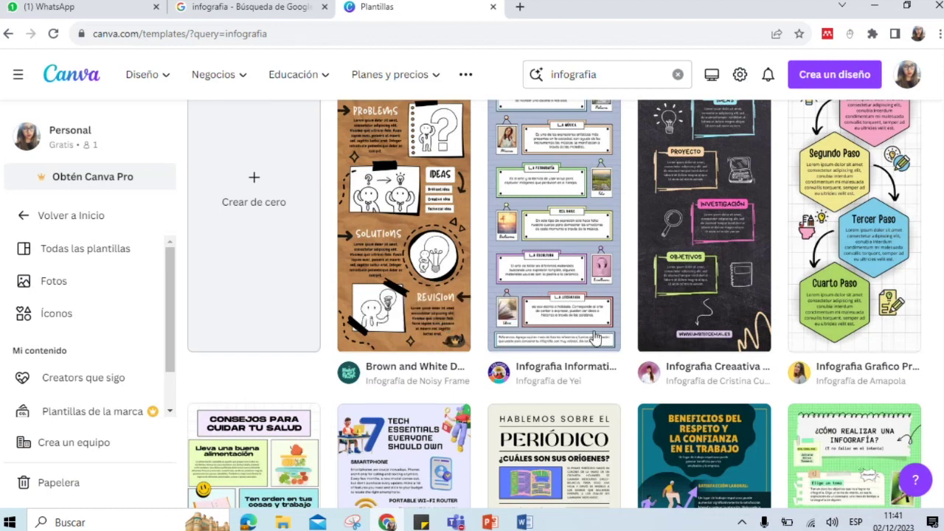
{"action": "scroll", "coordinate": [596, 338], "scroll_direction": "up", "scroll_amount": 3}
{"action": "scroll", "coordinate": [408, 444], "scroll_direction": "down", "scroll_amount": 3}
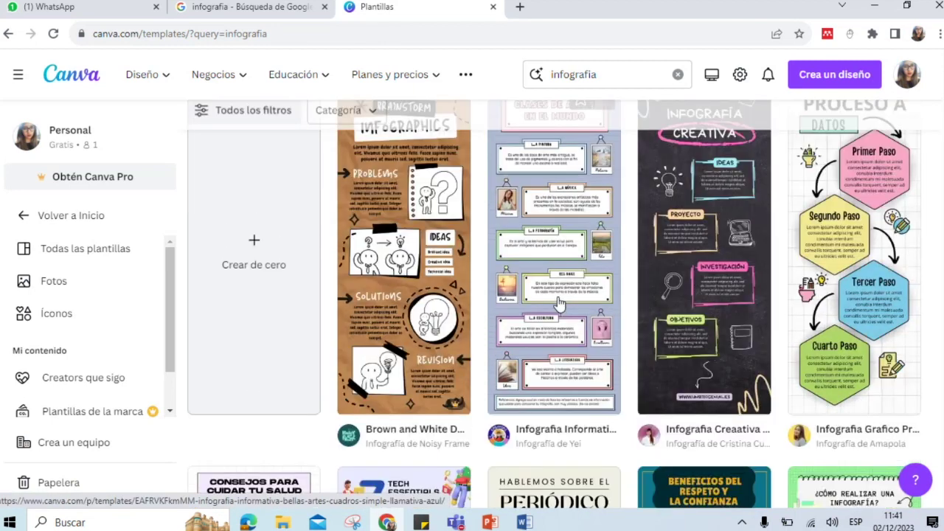
{"action": "mouse_move", "coordinate": [446, 349]}
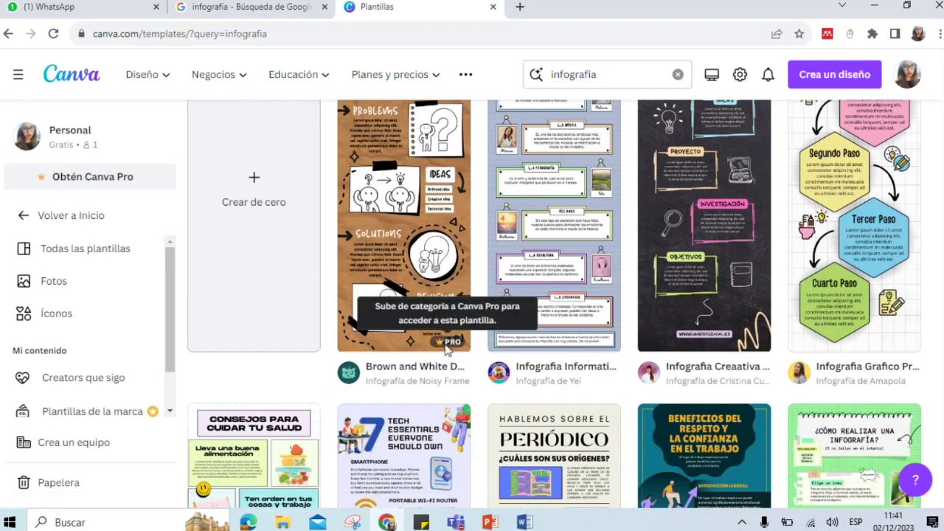